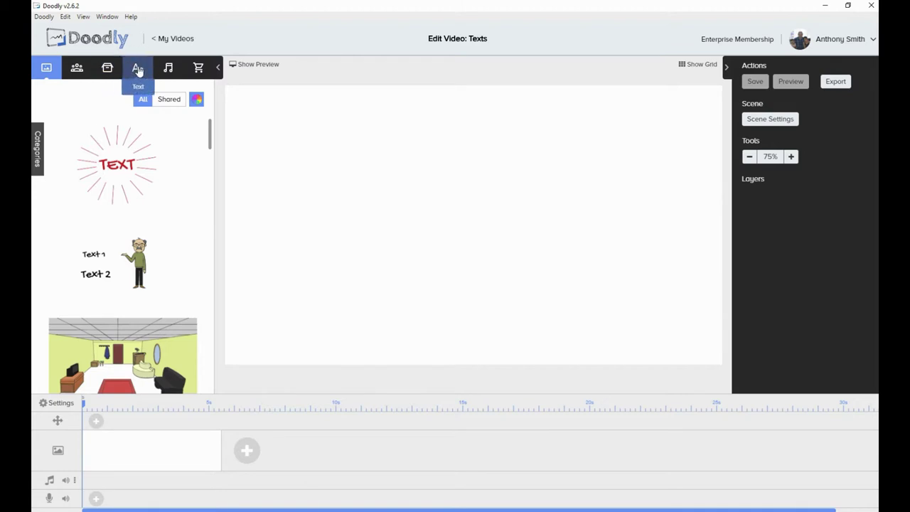
Step: Add a text asset in the #44 Font Condensed(1) font near the top of the blank scene
left_click(139, 71)
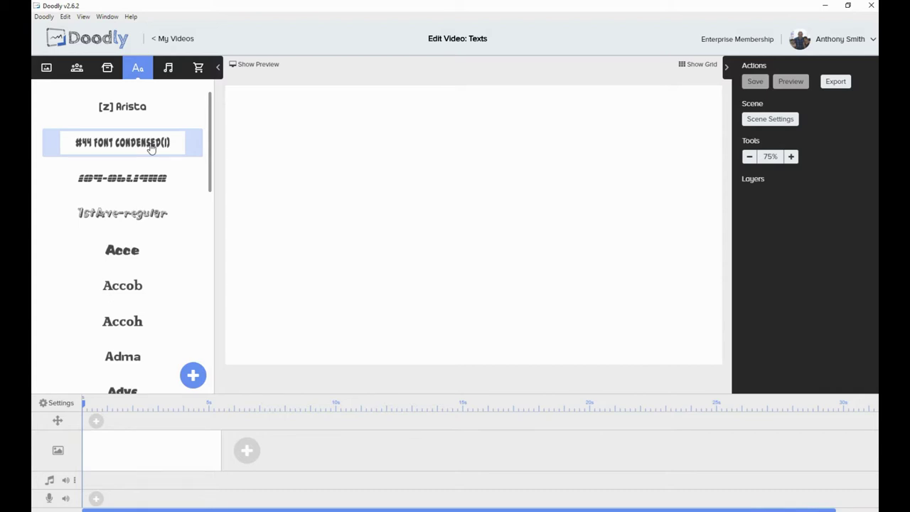
left_click_drag(151, 147, 490, 134)
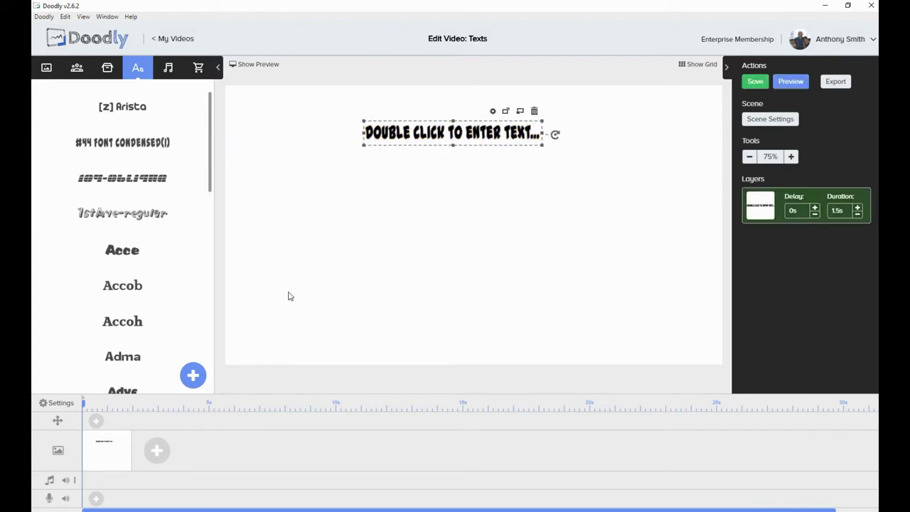
Step: Import the font file K Homa.ttf into the font library with the title K Homa
left_click(193, 376)
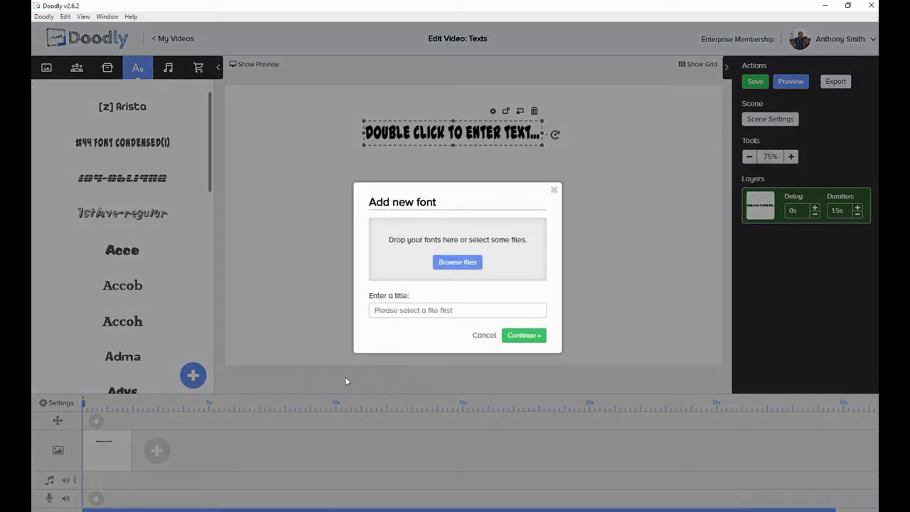
left_click(458, 262)
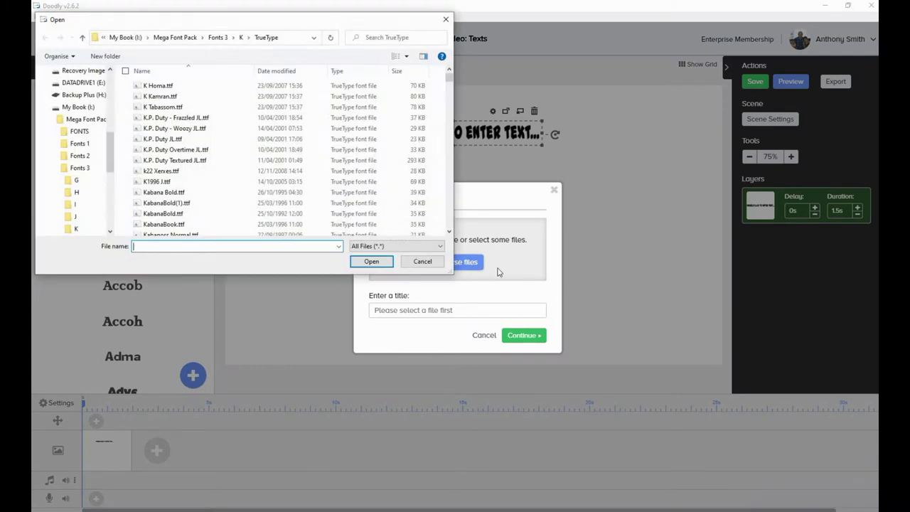
left_click(177, 85)
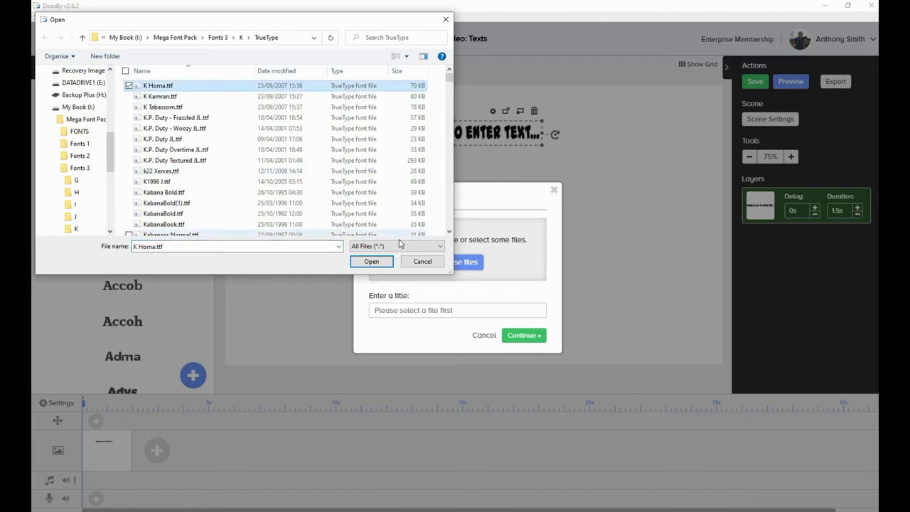
left_click(374, 262)
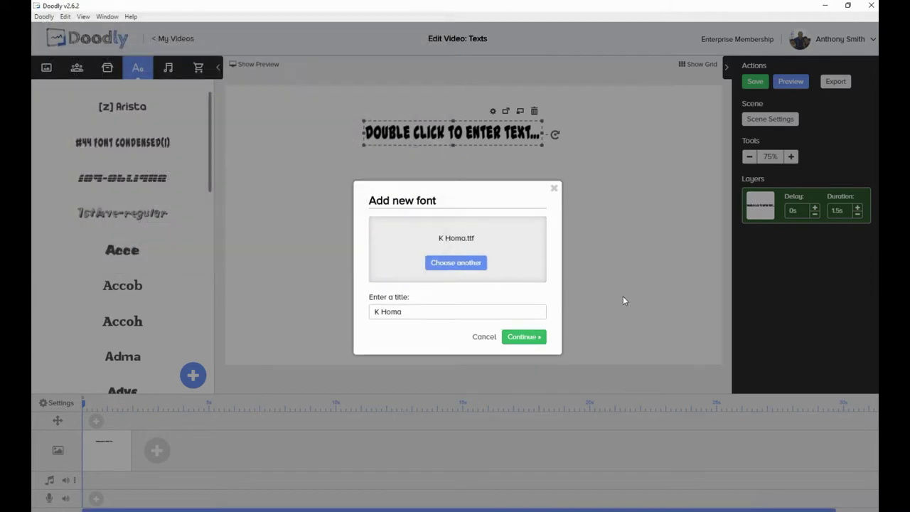
left_click(529, 337)
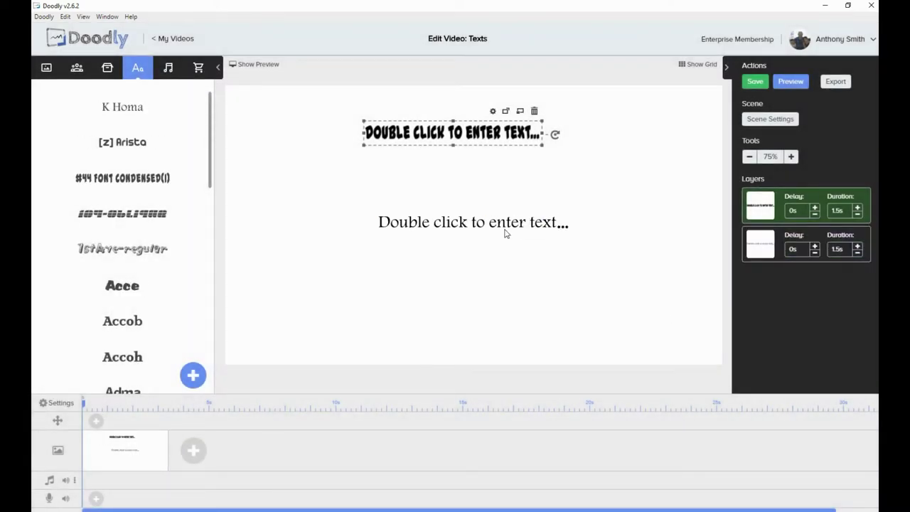
Step: Shift the K Homa text on the canvas, and remove it from the scene
left_click_drag(497, 223, 427, 210)
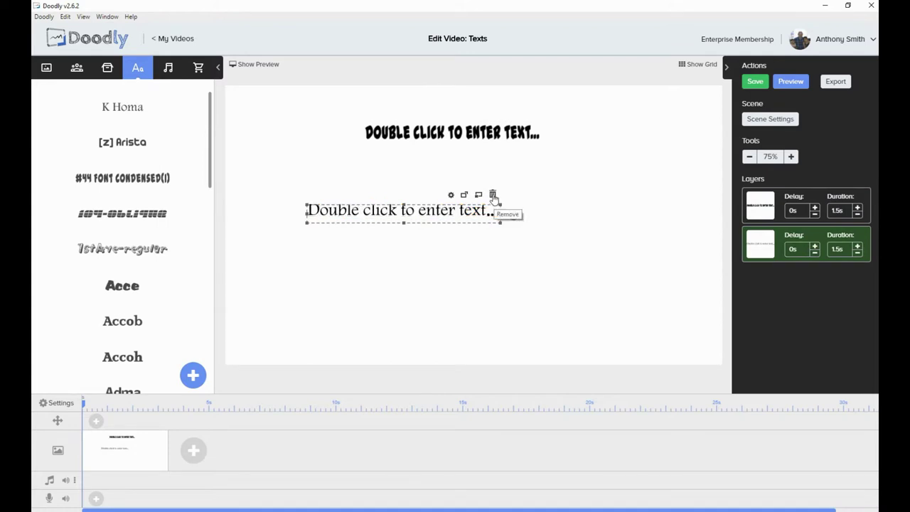
left_click(494, 197)
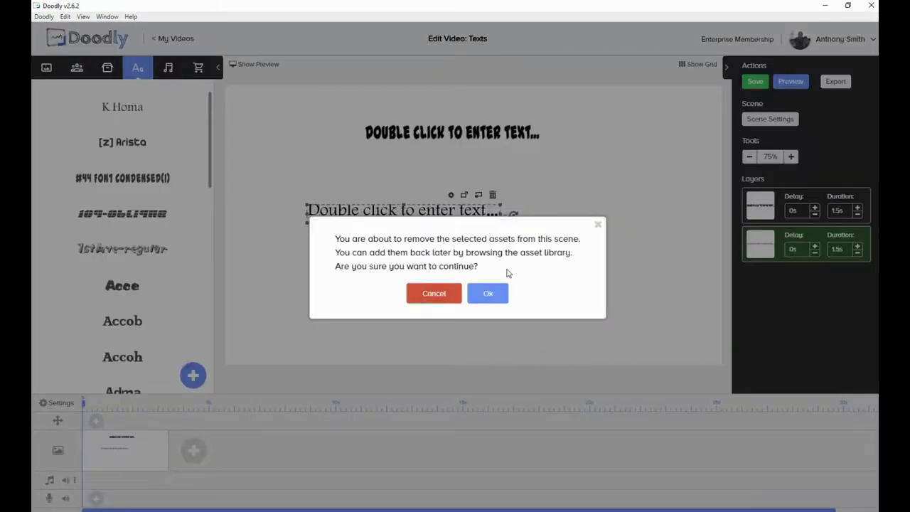
left_click(496, 293)
Step: Enlarge the #44 Font Condensed(1) text from its lower corners to a font size of about 127
left_click(407, 134)
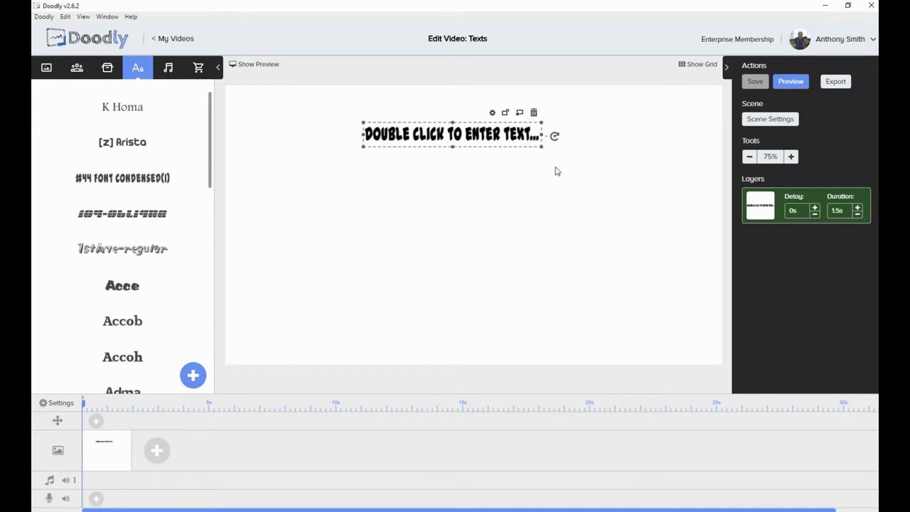
left_click_drag(540, 147, 626, 155)
left_click(649, 199)
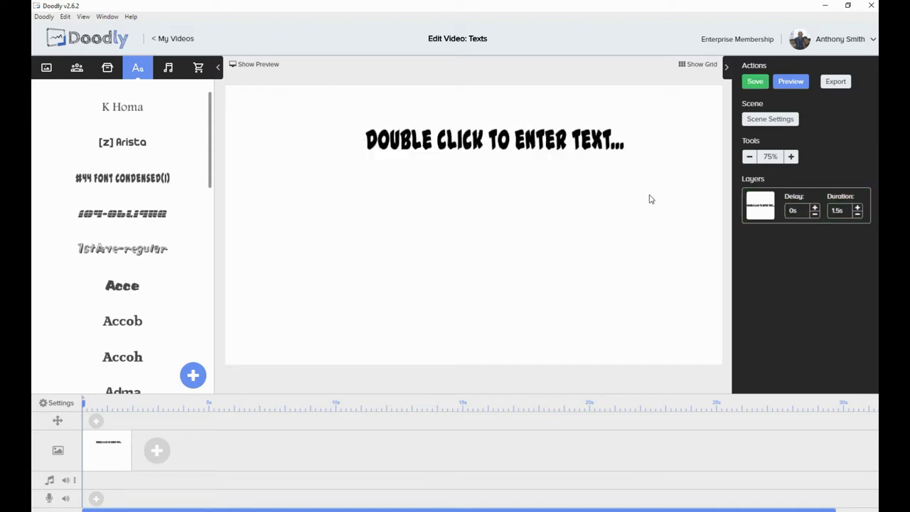
left_click(573, 150)
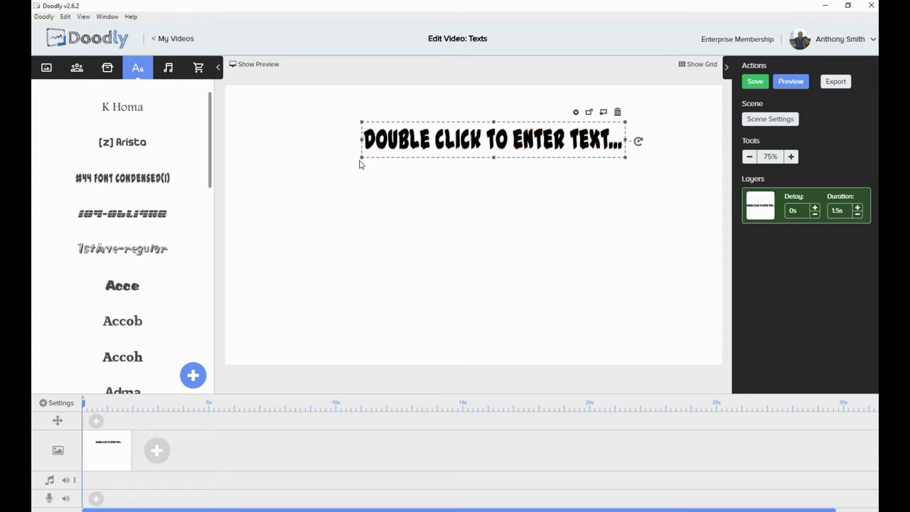
left_click_drag(361, 157, 303, 207)
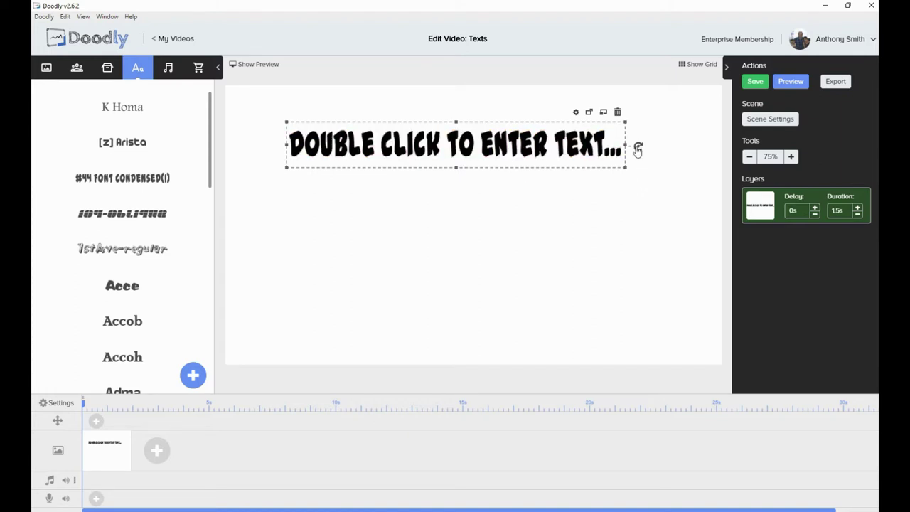
Step: Rotate the text around and back to 0°, and move it slightly lower to about X 847, Y 344
left_click_drag(638, 147, 312, 71)
left_click_drag(514, 51, 680, 148)
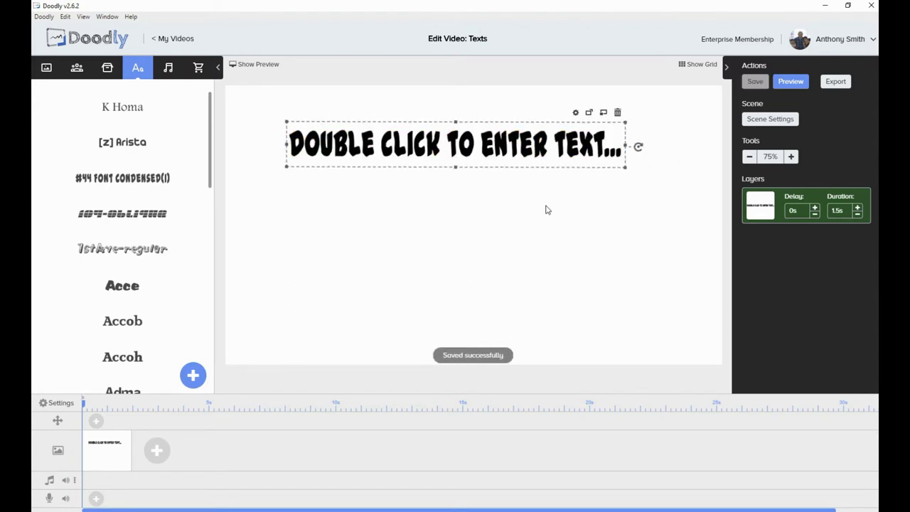
left_click_drag(478, 164, 467, 194)
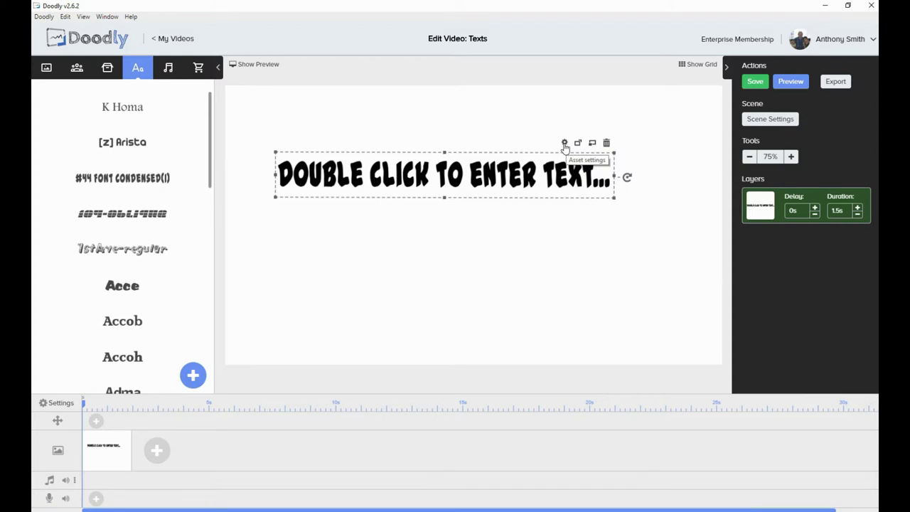
Step: Set the text's opacity to 30% in its asset settings and apply the change
left_click(564, 144)
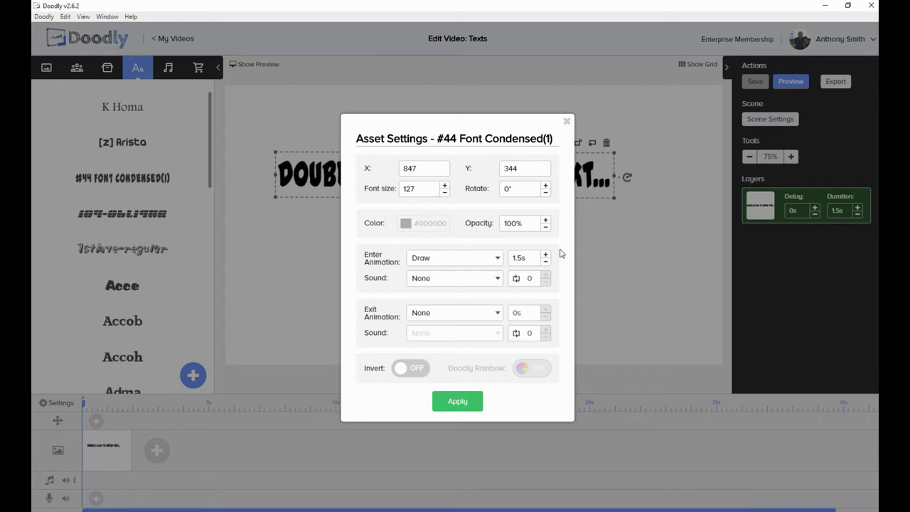
left_click_drag(522, 226, 489, 233)
type("3")
left_click(460, 406)
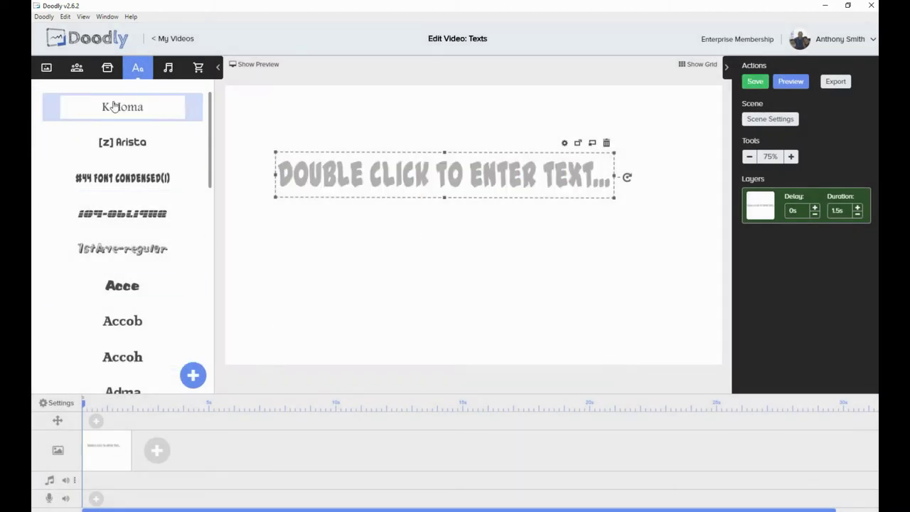
Step: Add the red apple prop to the scene so that it overlaps the middle of the text
left_click(107, 67)
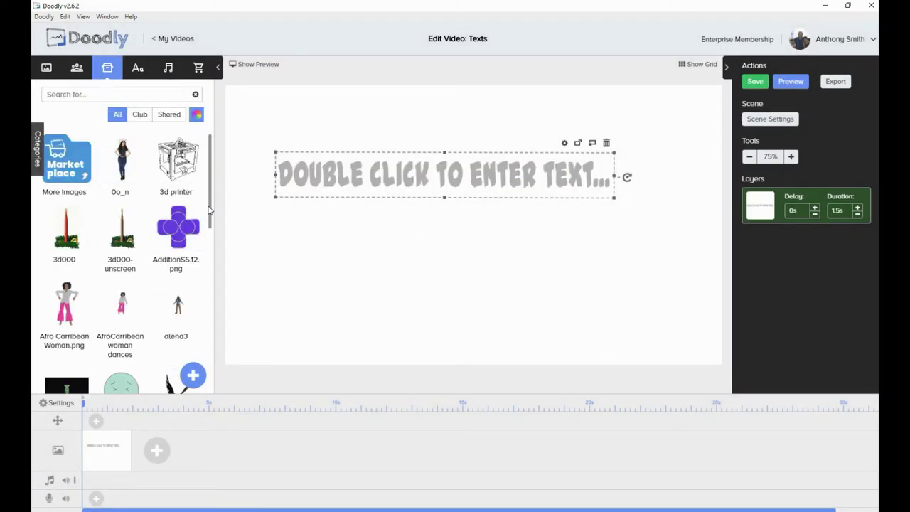
scroll(207, 207, "down", 6)
left_click_drag(178, 348, 358, 292)
left_click_drag(408, 276, 451, 255)
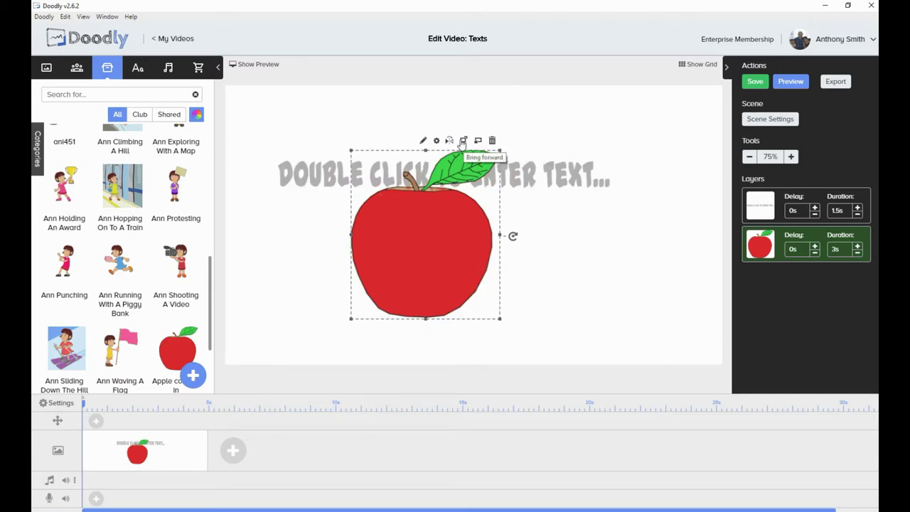
Step: Send the apple backward behind the text and move it below the text
left_click(479, 141)
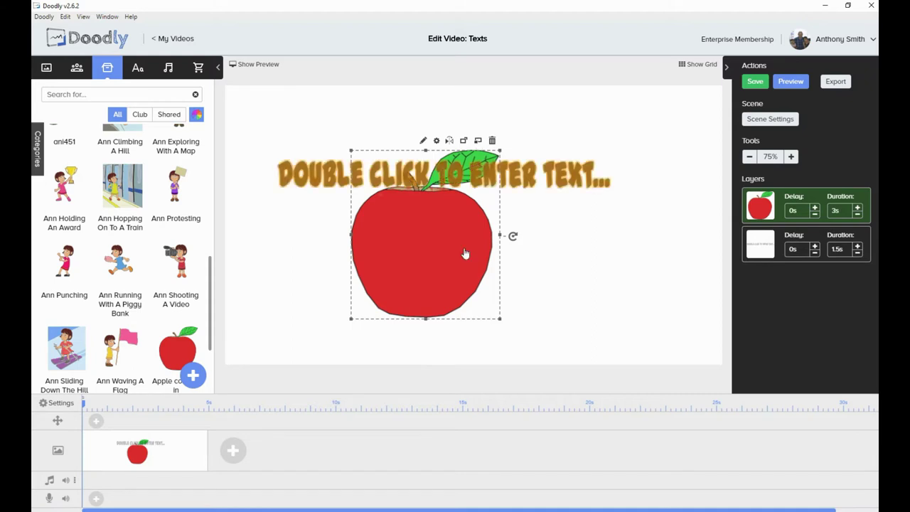
left_click_drag(446, 276, 542, 312)
Step: Set the text's opacity to 100% and move the text up to about X 915, Y 291
left_click(572, 180)
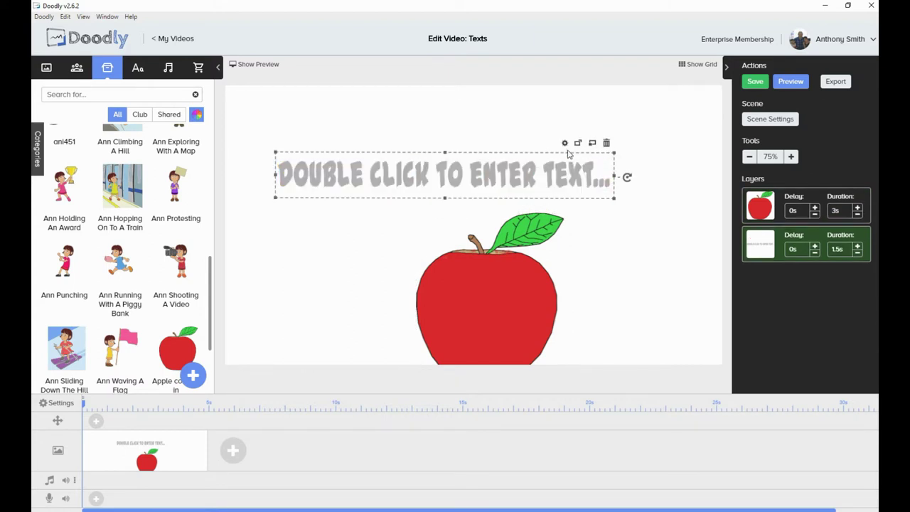
left_click(564, 144)
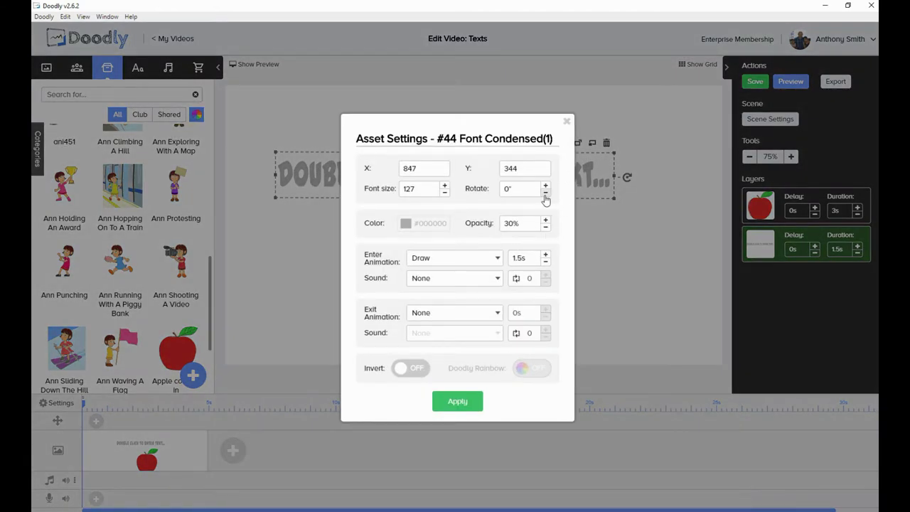
left_click_drag(533, 226, 501, 226)
type("100%")
left_click(459, 402)
left_click_drag(488, 194, 502, 175)
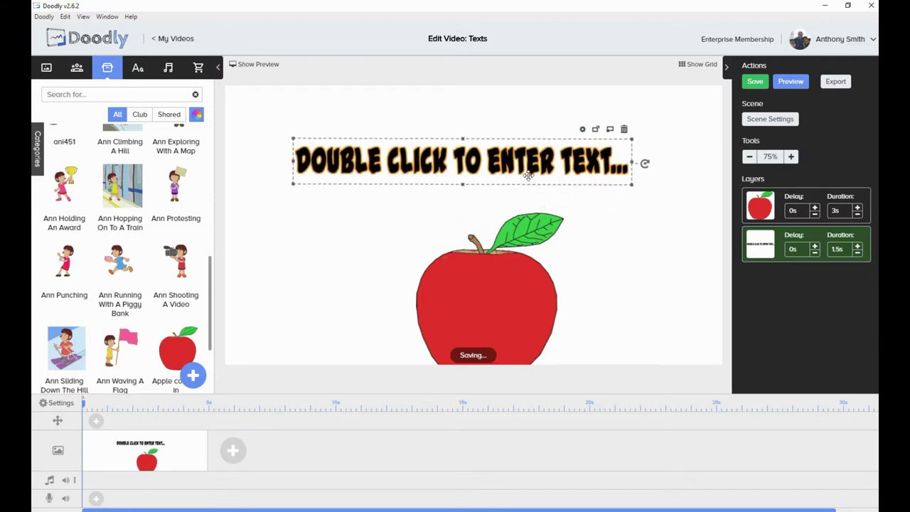
Step: Set the duration of the text's Draw enter animation to 5s in its asset settings
left_click(583, 129)
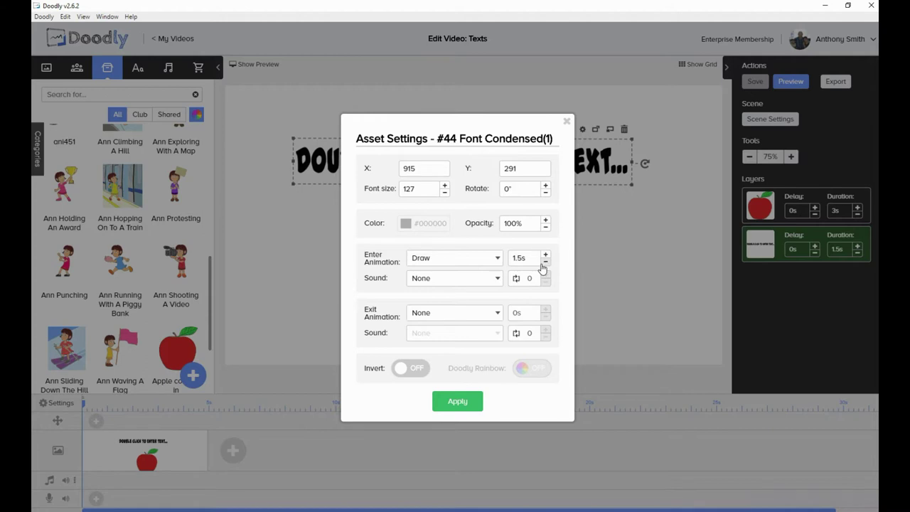
left_click(545, 255)
left_click(545, 256)
left_click(545, 256)
left_click(545, 256)
Step: Assign the Blast sound to the text's enter animation and apply the asset settings
left_click(477, 283)
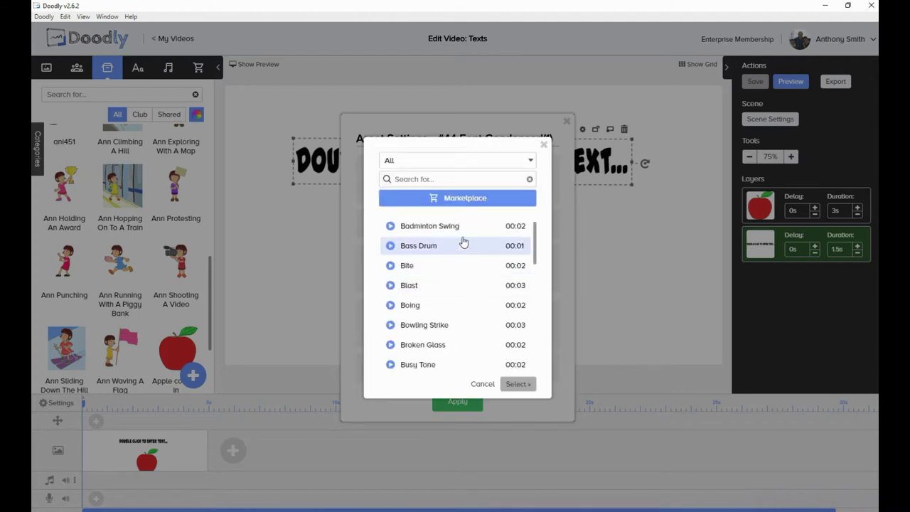
left_click(424, 288)
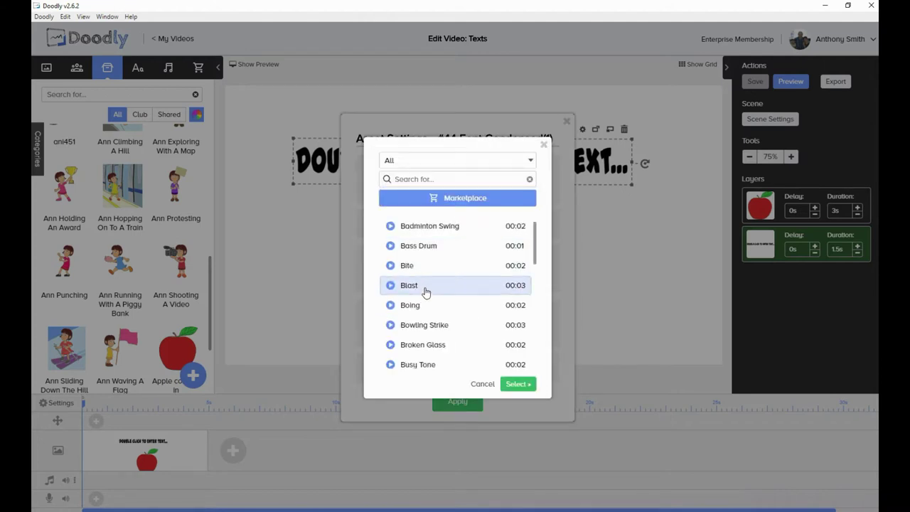
left_click(517, 384)
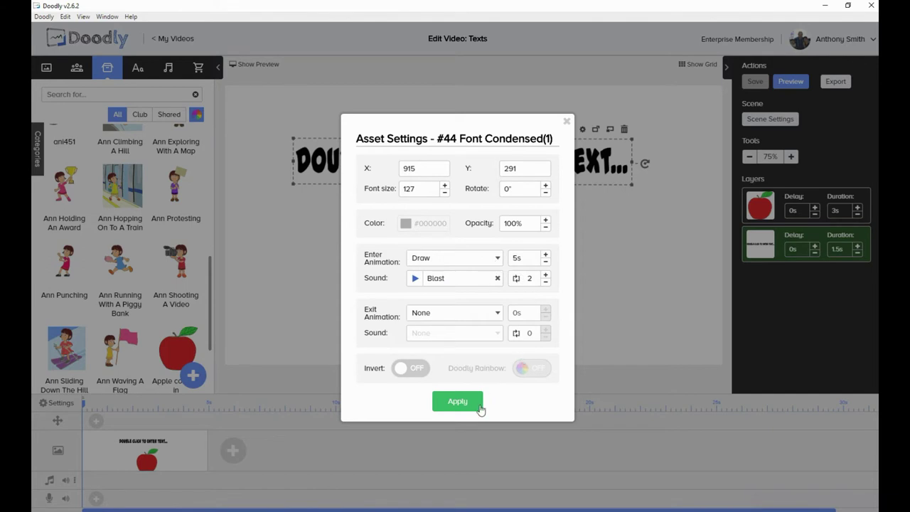
left_click(458, 401)
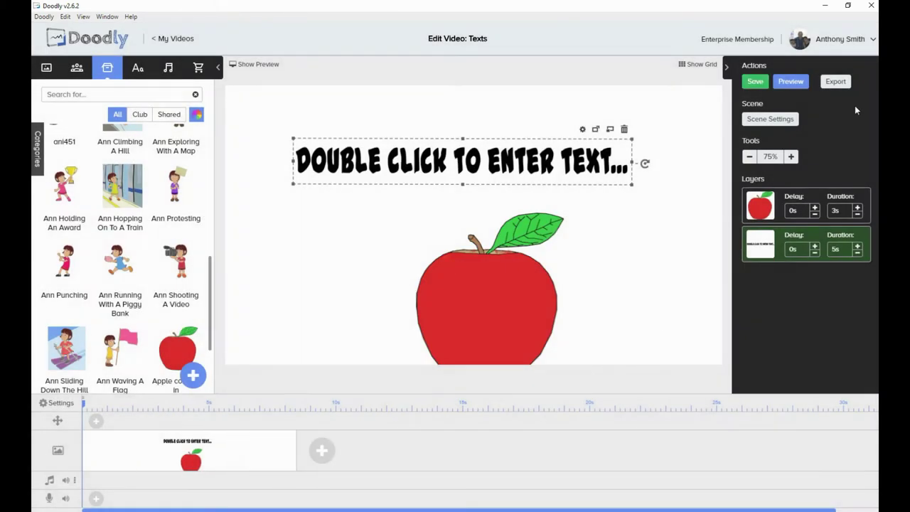
Step: Remove the apple from the scene
left_click(548, 293)
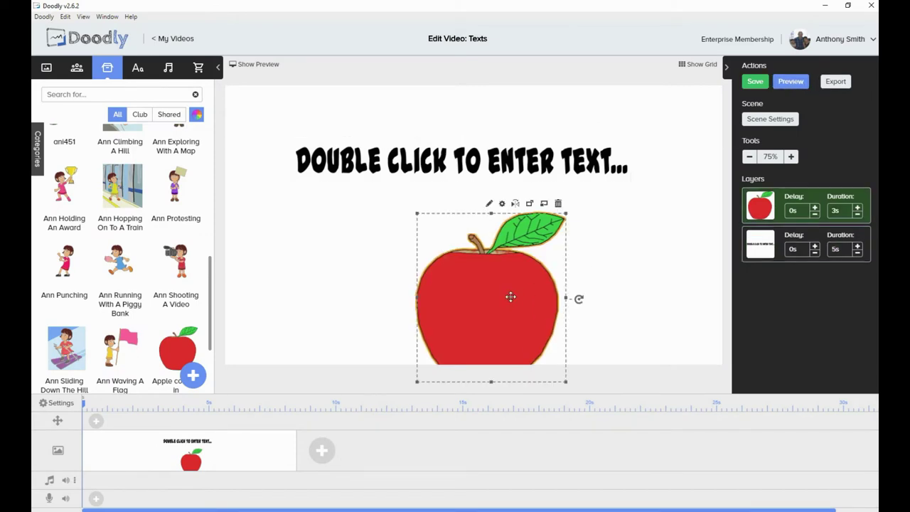
left_click(557, 204)
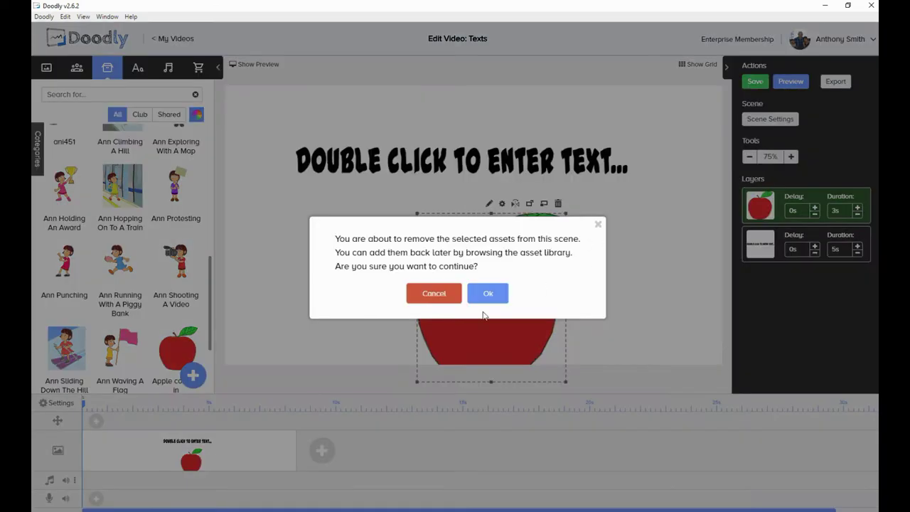
left_click(482, 297)
Step: Preview the video to check the text's draw animation and sound, and close the preview
left_click(792, 82)
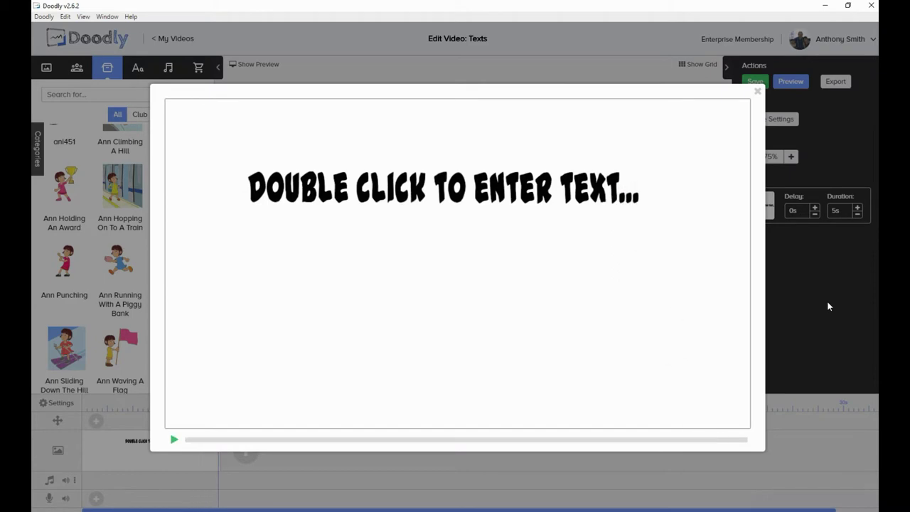
left_click(758, 91)
Step: Set the duration of the text's Draw enter animation to 1.5s in its asset settings
left_click(505, 165)
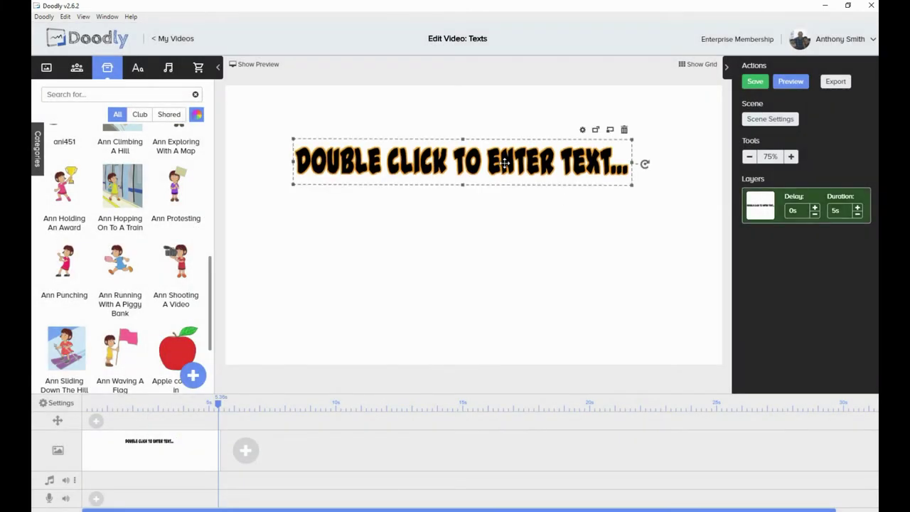
left_click(582, 130)
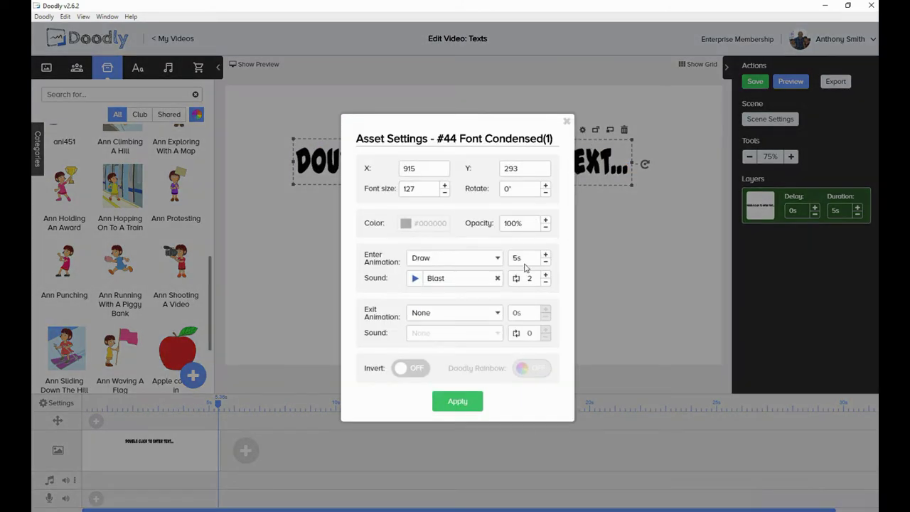
left_click(545, 261)
left_click(546, 263)
left_click(545, 255)
Step: Give the text an Erase exit animation with the Boing sound and apply the asset settings
left_click(487, 317)
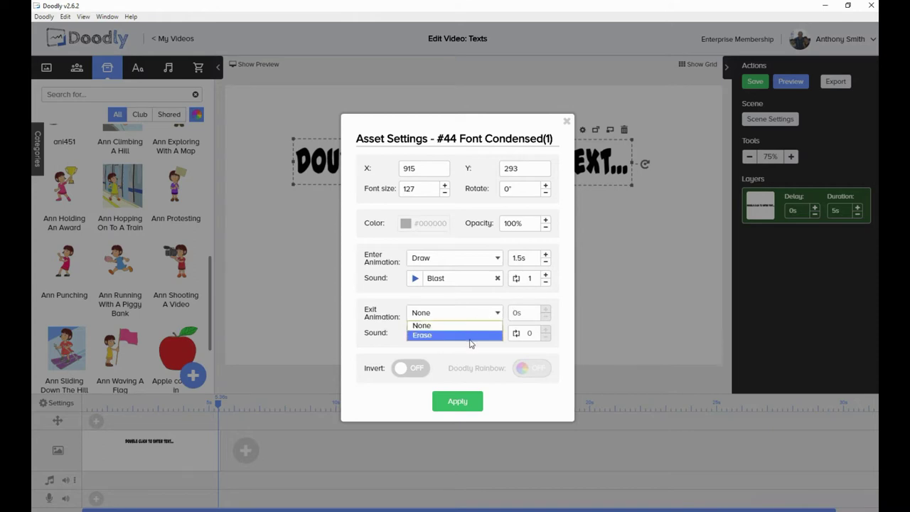
left_click(469, 335)
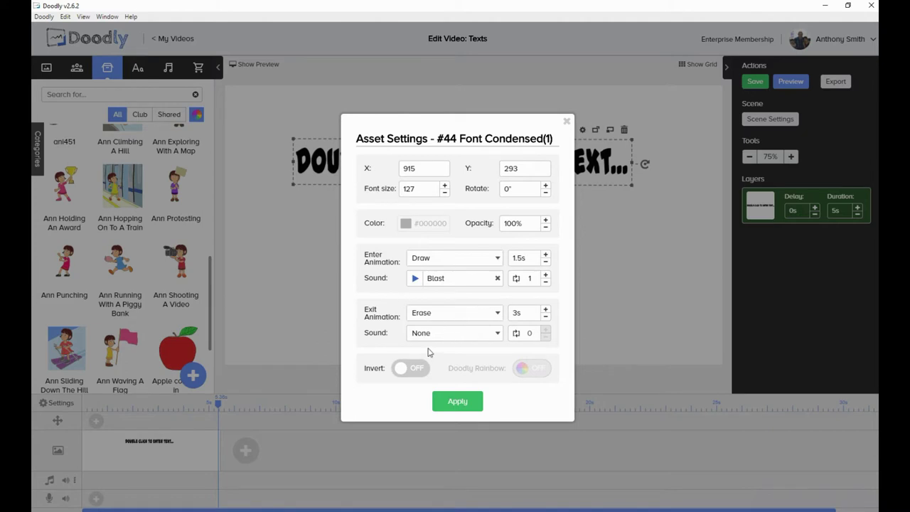
left_click(493, 335)
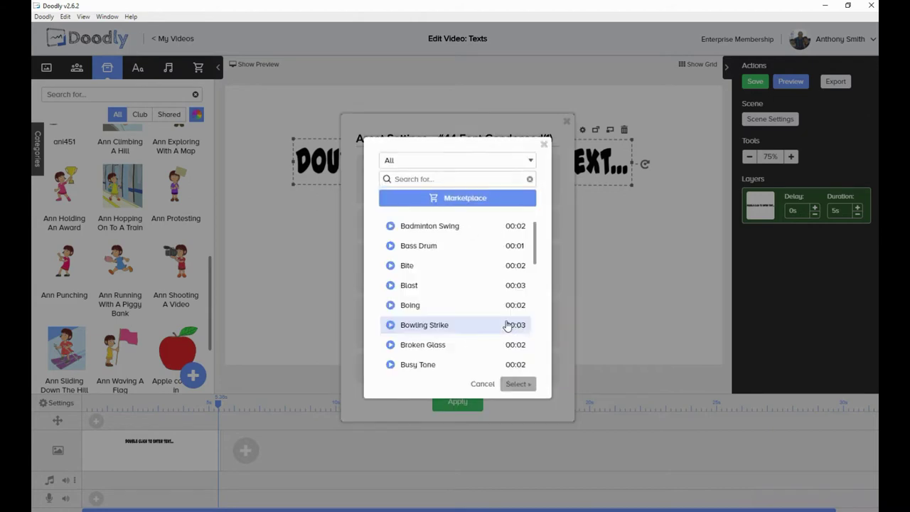
left_click(445, 311)
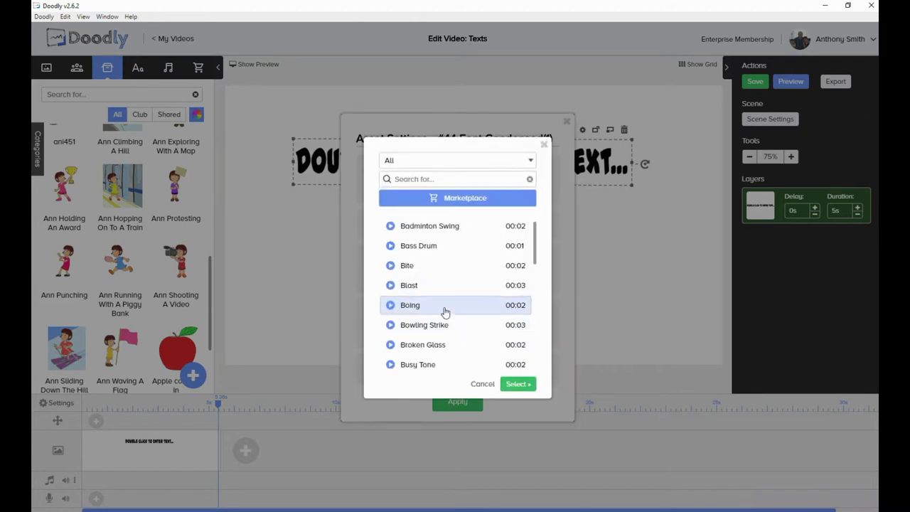
left_click(518, 384)
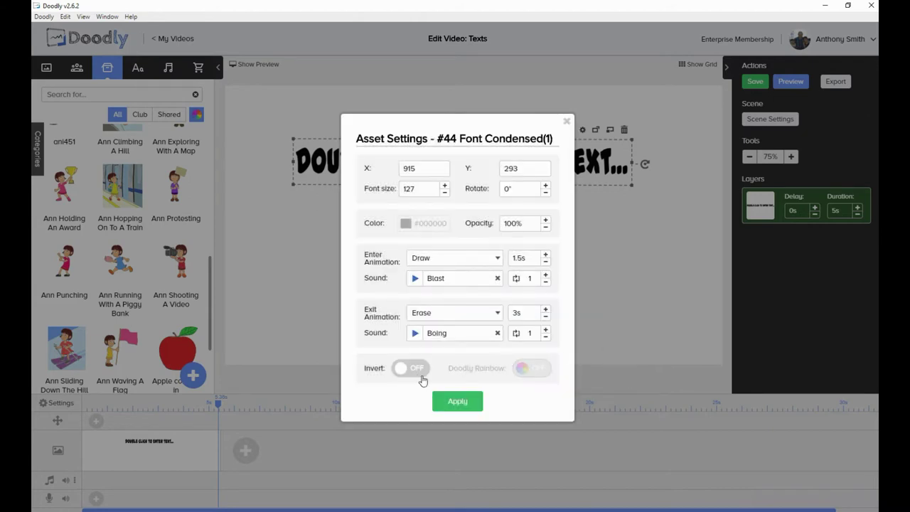
left_click(470, 402)
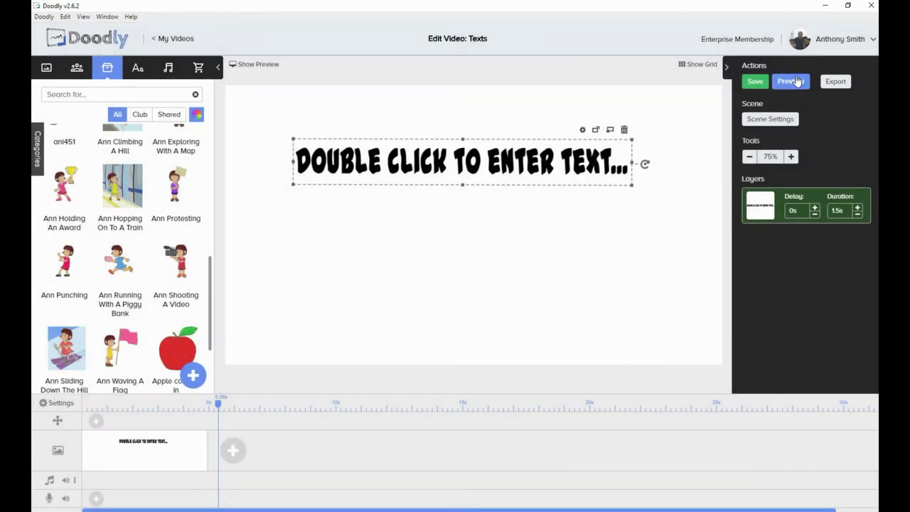
Step: Preview the text's enter and exit animations, and set the exit animation to None in the asset settings
left_click(790, 81)
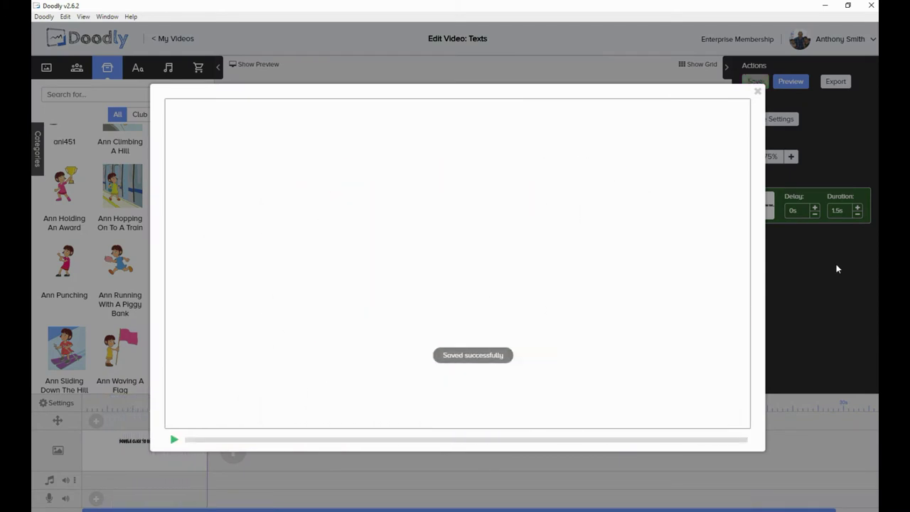
left_click(759, 92)
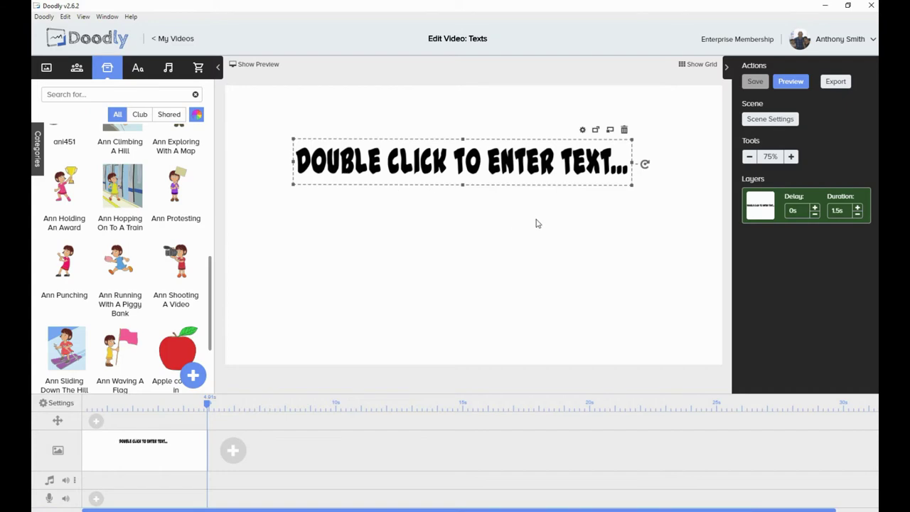
left_click(582, 130)
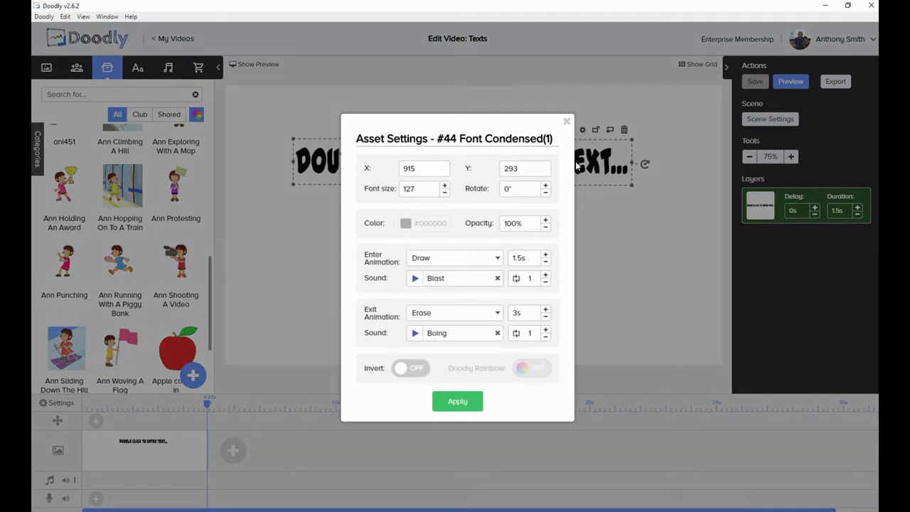
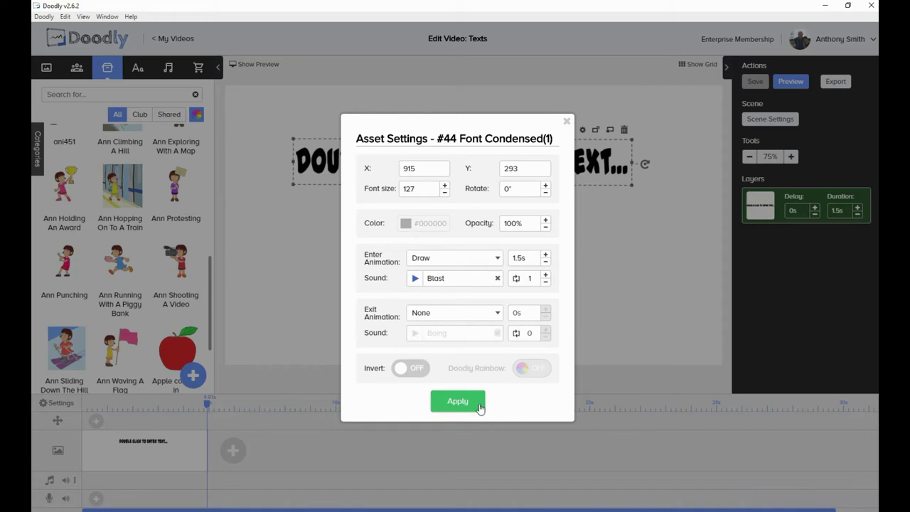
left_click(459, 403)
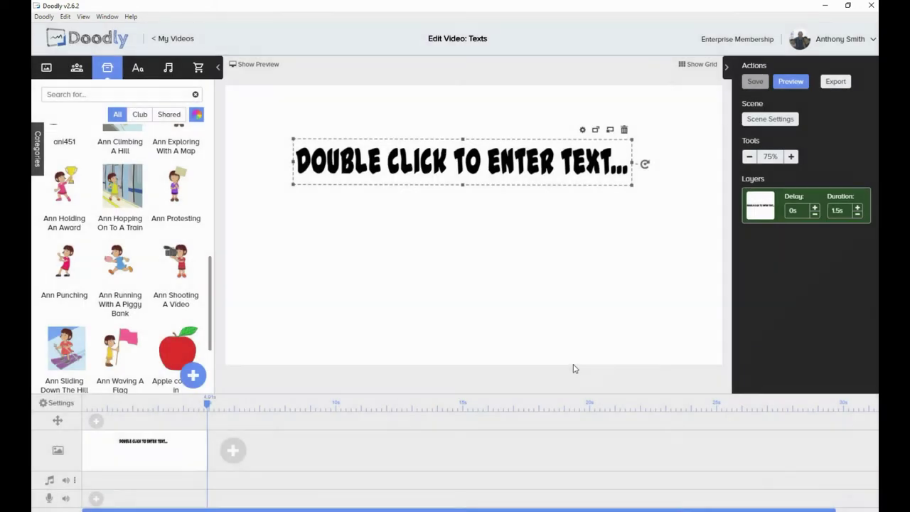
Step: Change the scene's exit animation and increase the extra time at its end in the scene settings
left_click(779, 121)
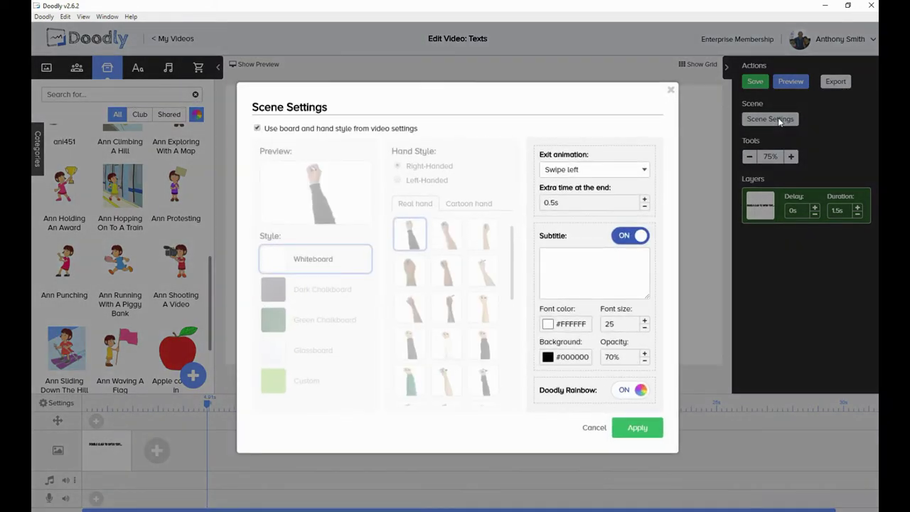
left_click(643, 172)
left_click(615, 182)
left_click(644, 200)
left_click(643, 200)
left_click(644, 201)
left_click(643, 200)
left_click(638, 429)
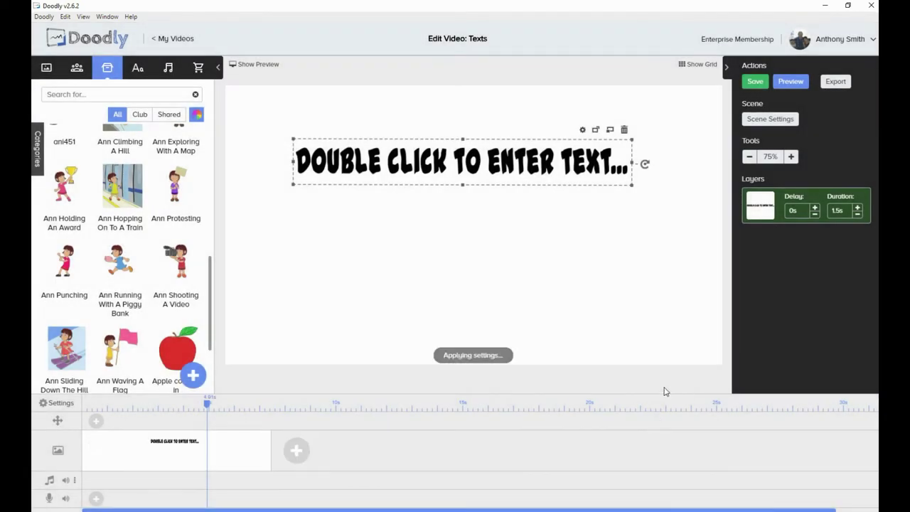
Step: Duplicate the scene and set the copied text's enter animation to None and its exit animation to Erase, keeping the Boing sound
right_click(165, 454)
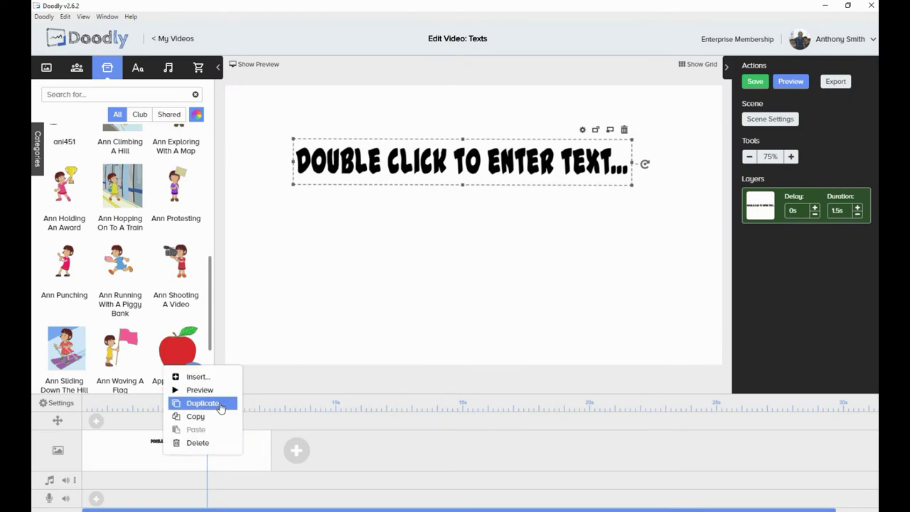
left_click(221, 407)
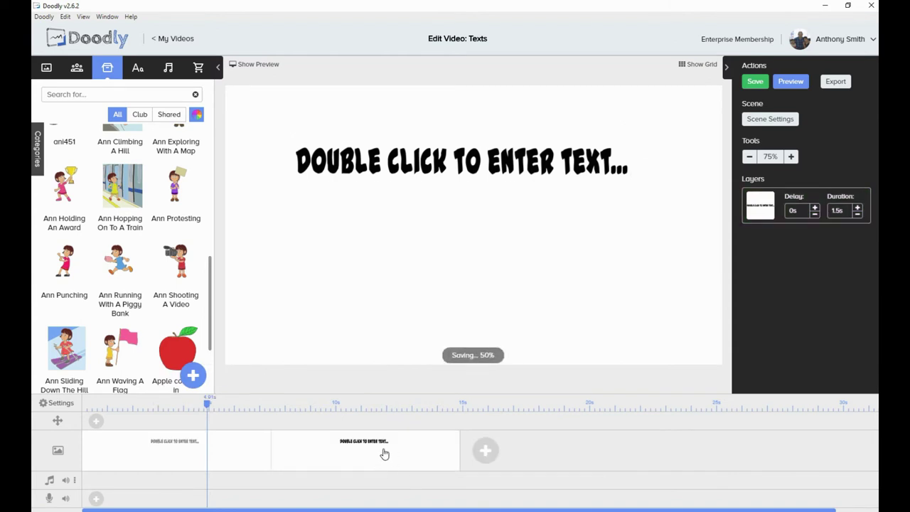
left_click(475, 161)
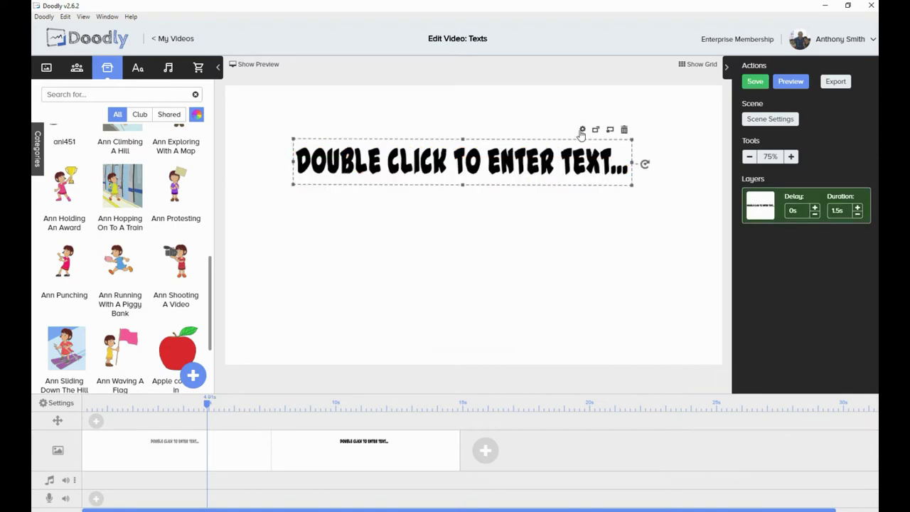
left_click(581, 131)
left_click(497, 258)
left_click(483, 274)
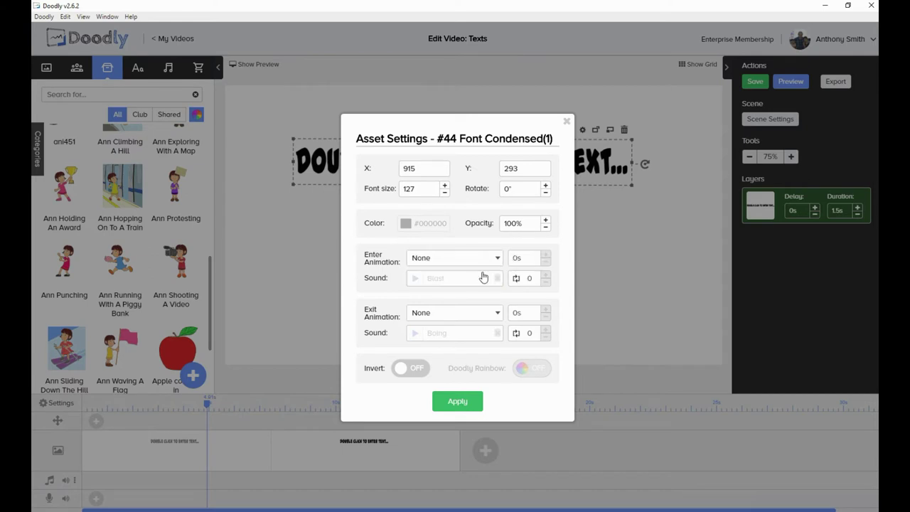
left_click(459, 317)
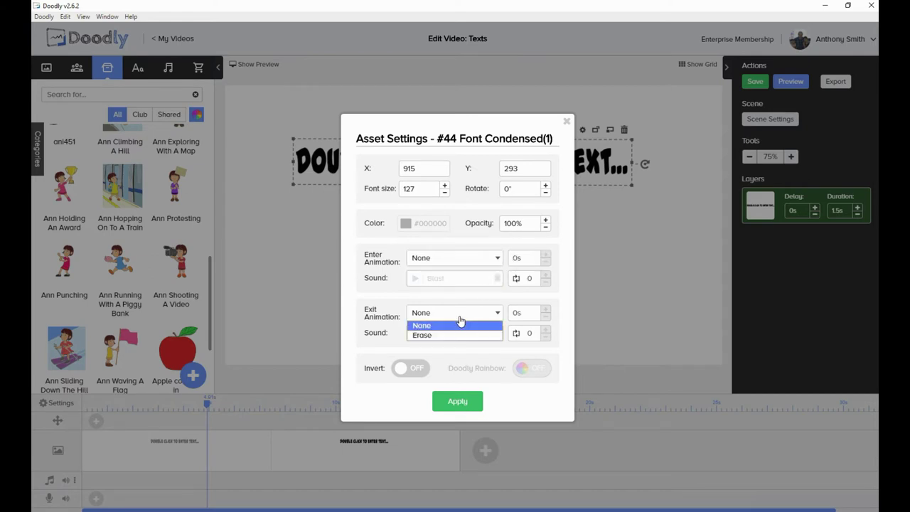
left_click(459, 334)
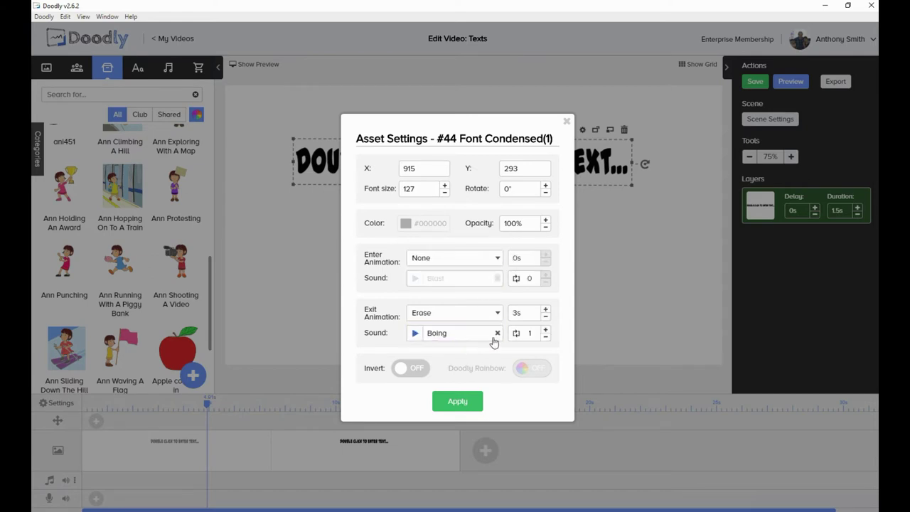
left_click(461, 408)
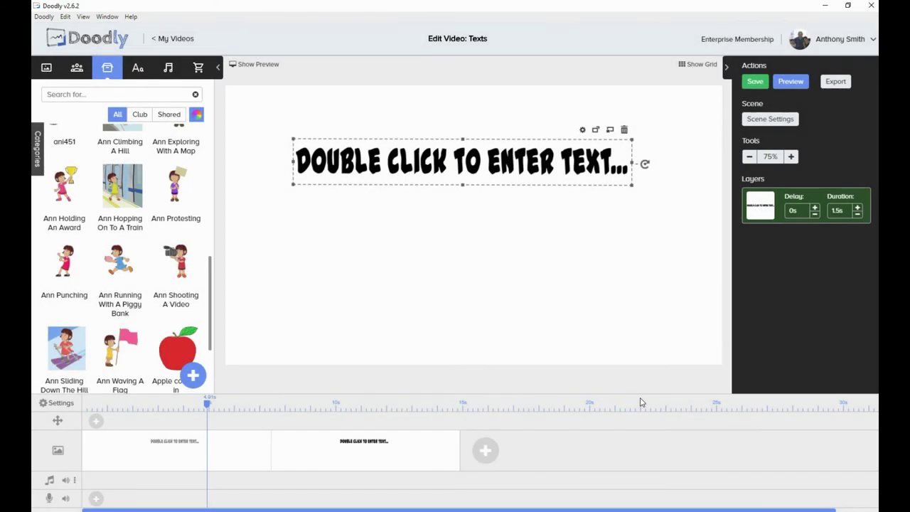
Step: Preview the video to check the text's drawing and erasing across both scenes, and close the preview
left_click(795, 83)
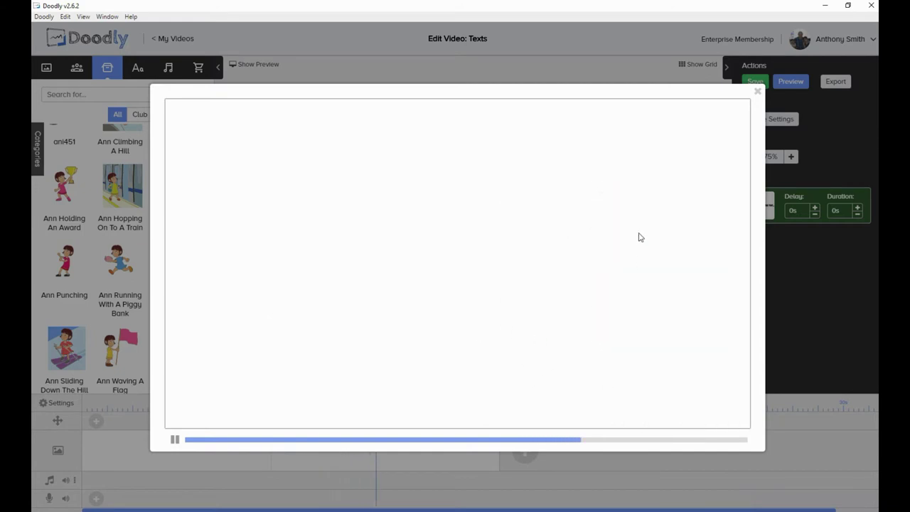
left_click(758, 92)
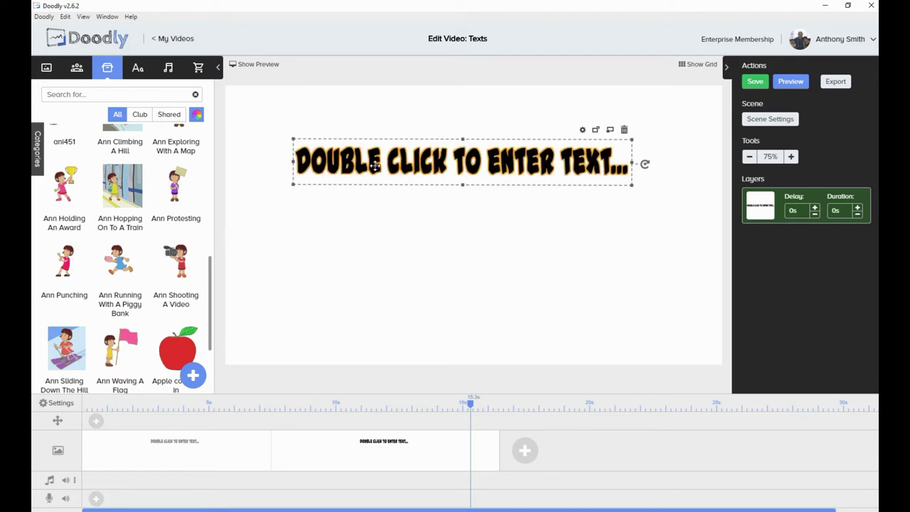
Step: Replace the second scene's text with "I hope you like my tutorial and hope you can please like and subscribe to" followed by the channel name
double_click(474, 167)
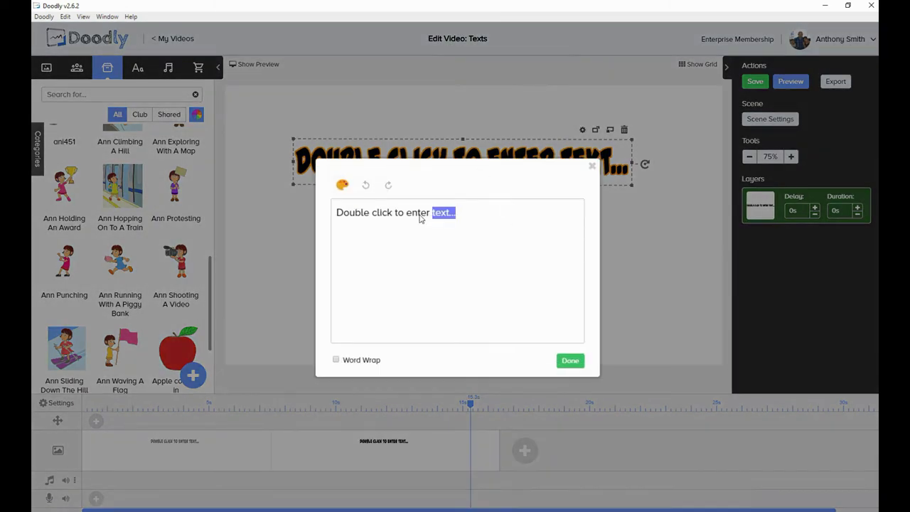
left_click_drag(455, 213, 329, 219)
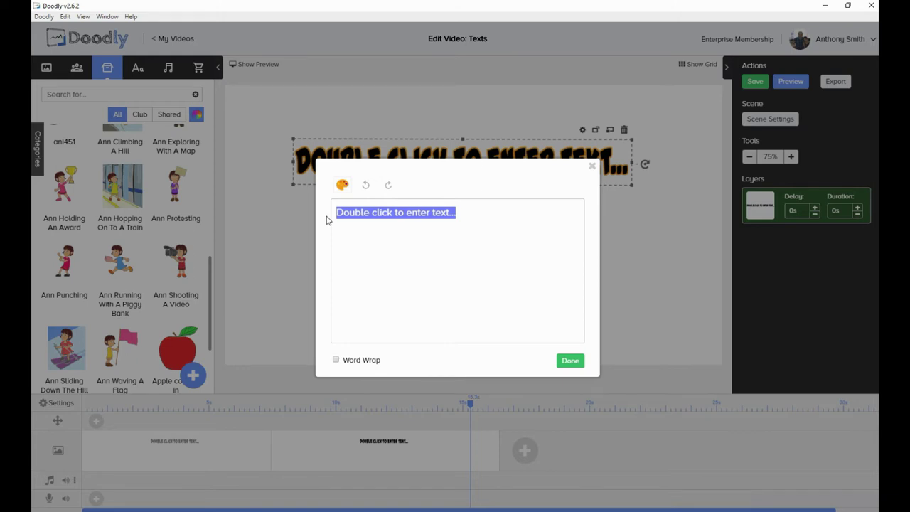
key("BackSpace")
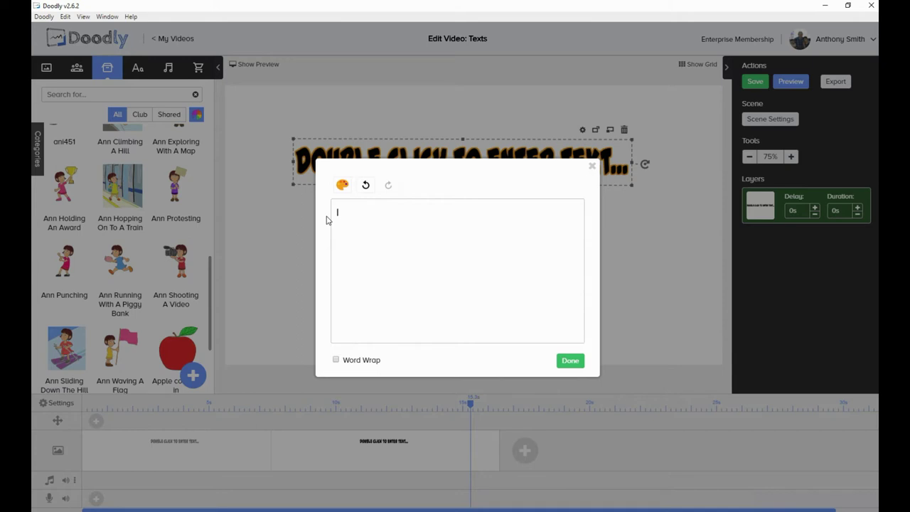
type("I hope you l")
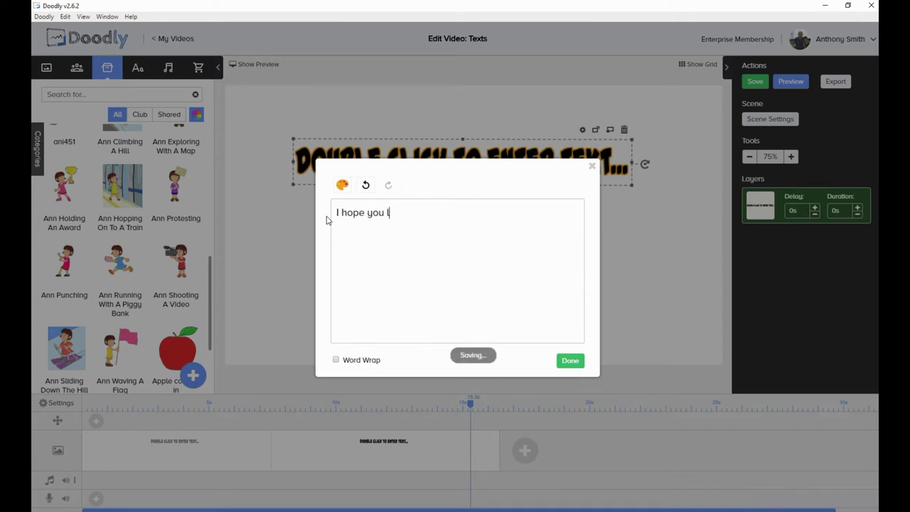
type("ike my")
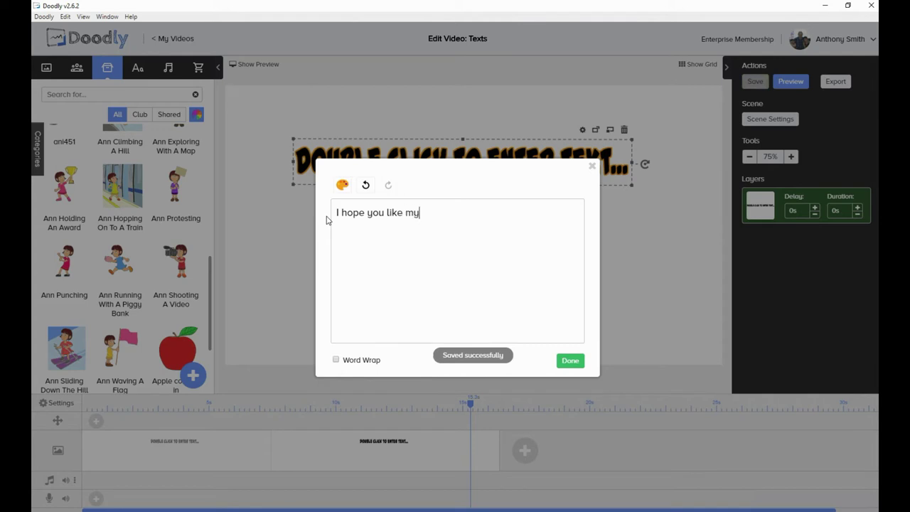
type(" tutor")
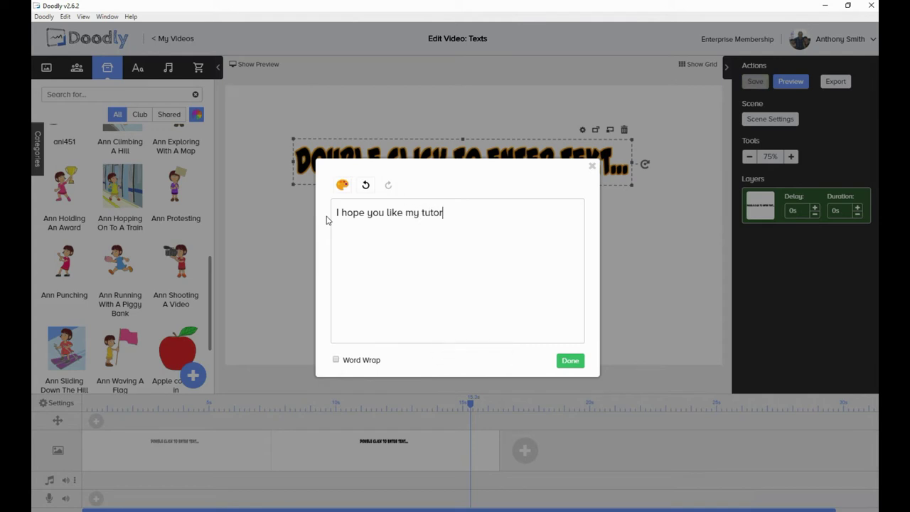
type("ial and hope you can")
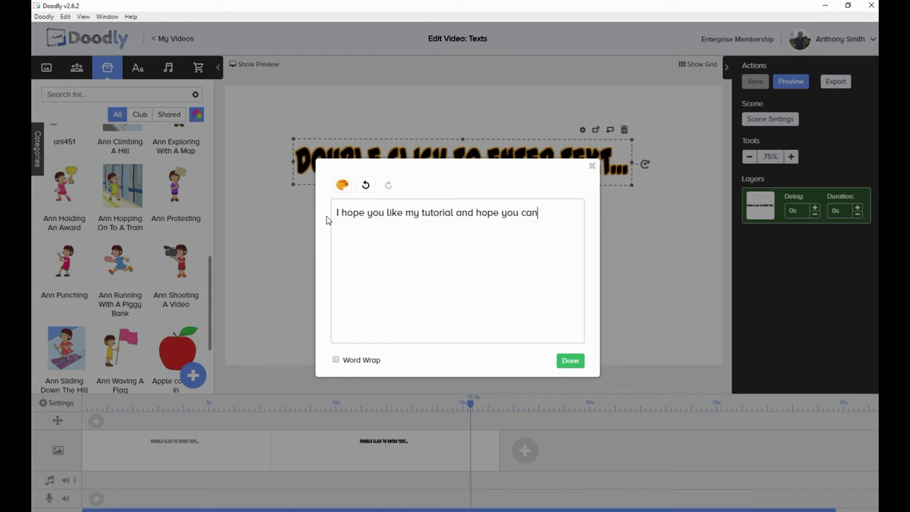
type("e like and su")
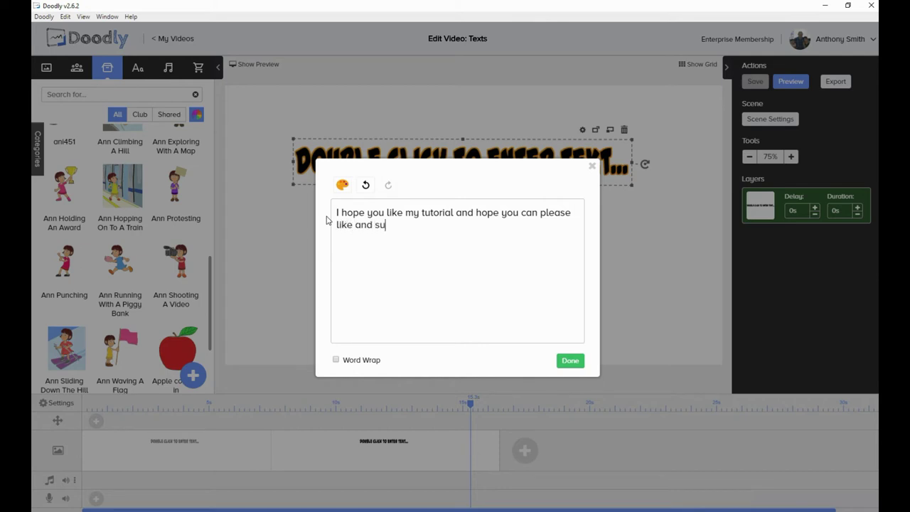
type("bscribe to tony's music . P")
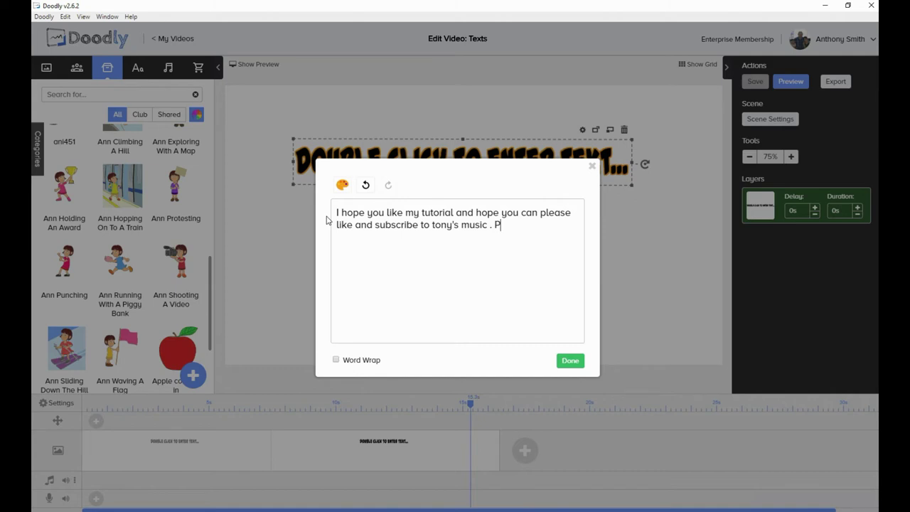
Step: Finish the second scene's text with "Please aklso join for free doodly & Toonly Pngs" and apply it
type("ase aklso join")
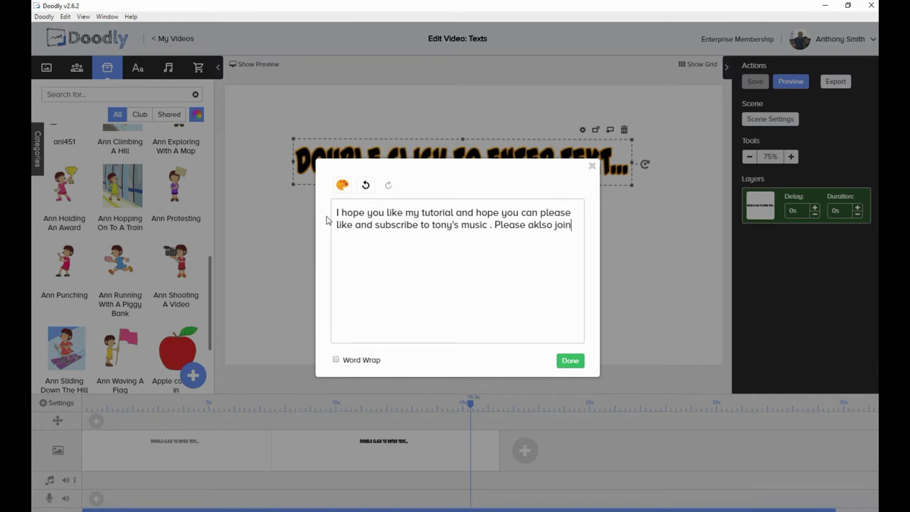
key("BackSpace")
type("for free doodly &")
type("Toonly")
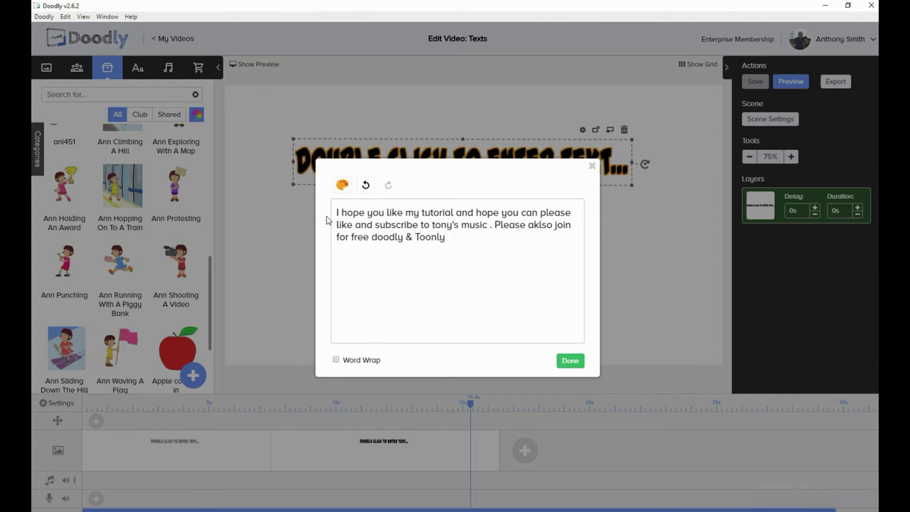
type(" Pngs")
left_click(570, 363)
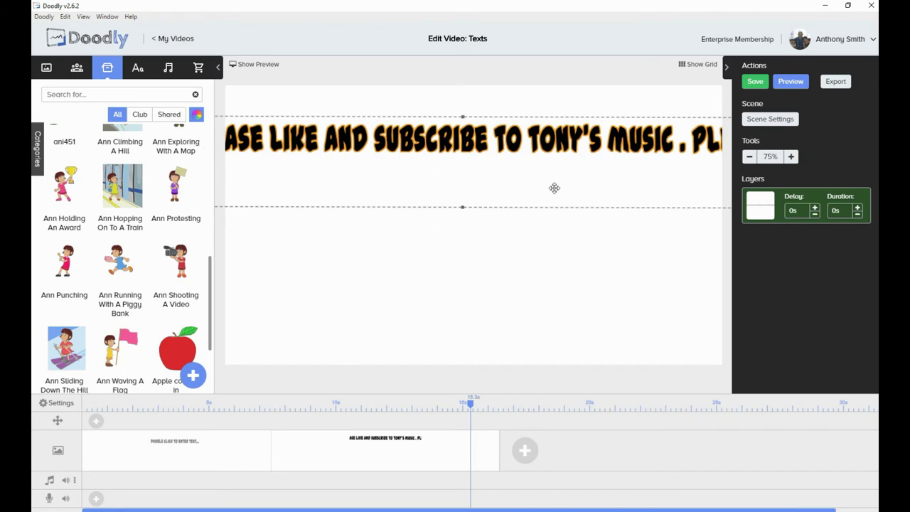
Step: Reopen the second scene's text for editing and turn on Word Wrap
mouse_move(555, 189)
left_mouse_down()
mouse_move(286, 188)
mouse_move(528, 197)
mouse_move(464, 192)
mouse_move(664, 235)
mouse_move(563, 214)
mouse_move(558, 193)
left_mouse_up()
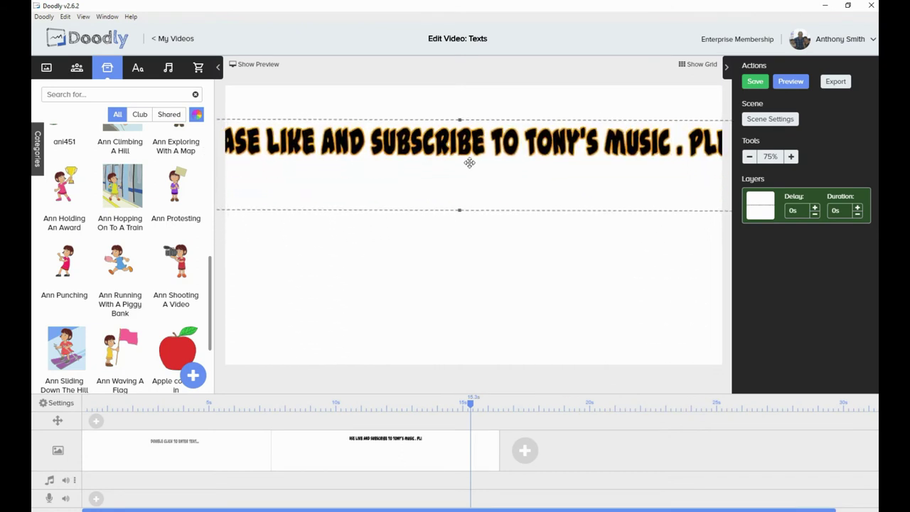
right_click(469, 157)
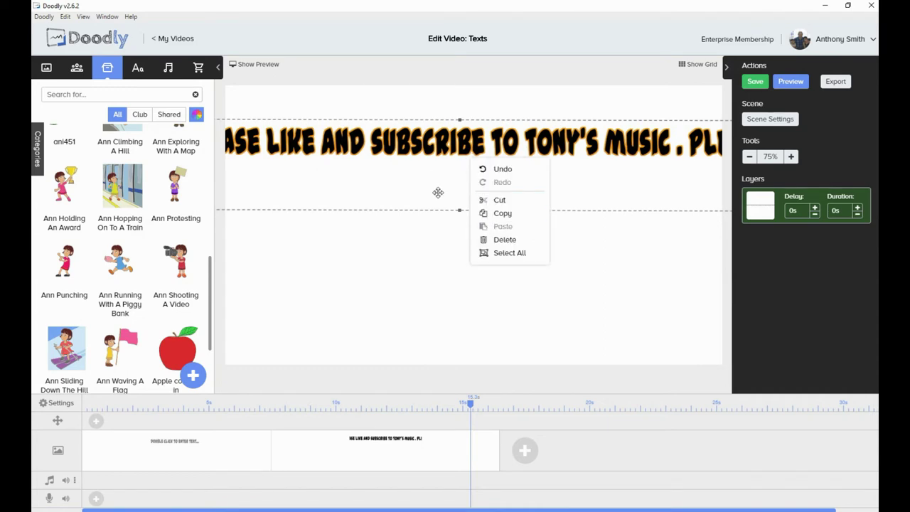
left_click(432, 151)
double_click(432, 151)
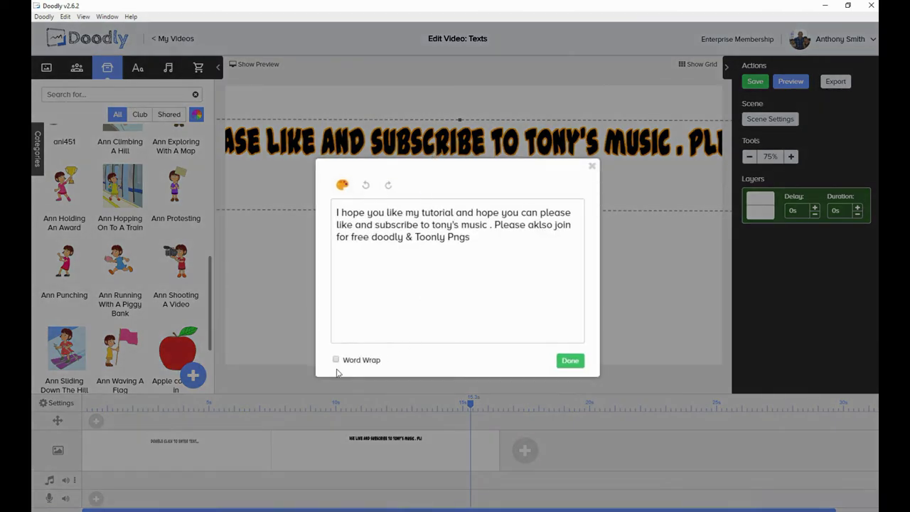
left_click(568, 361)
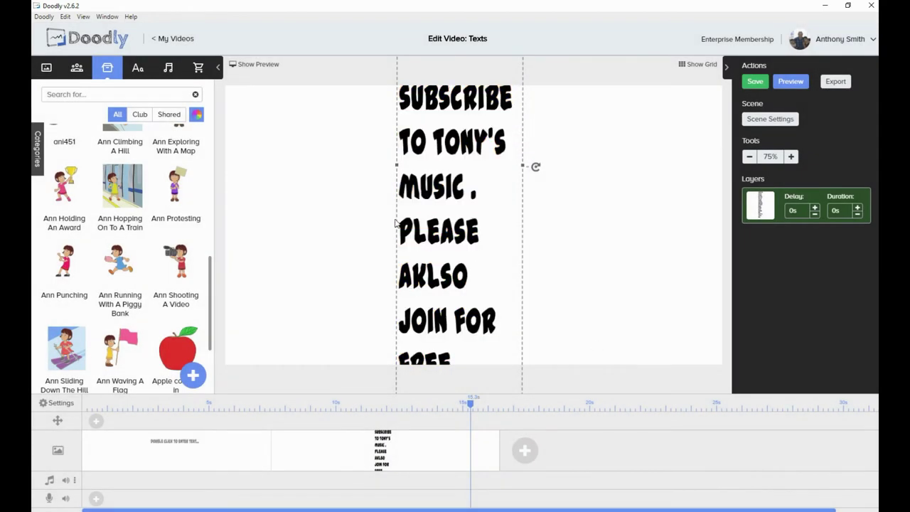
Step: Widen the wrapped text box on both sides until the text fits in five lines, and move it to the middle of the canvas
left_click_drag(396, 163, 229, 165)
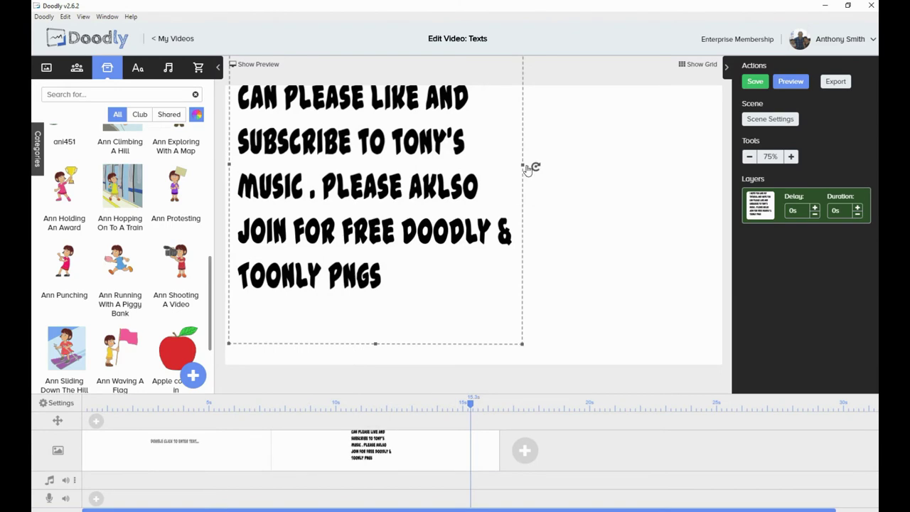
left_click_drag(526, 166, 628, 166)
left_click_drag(481, 179, 529, 248)
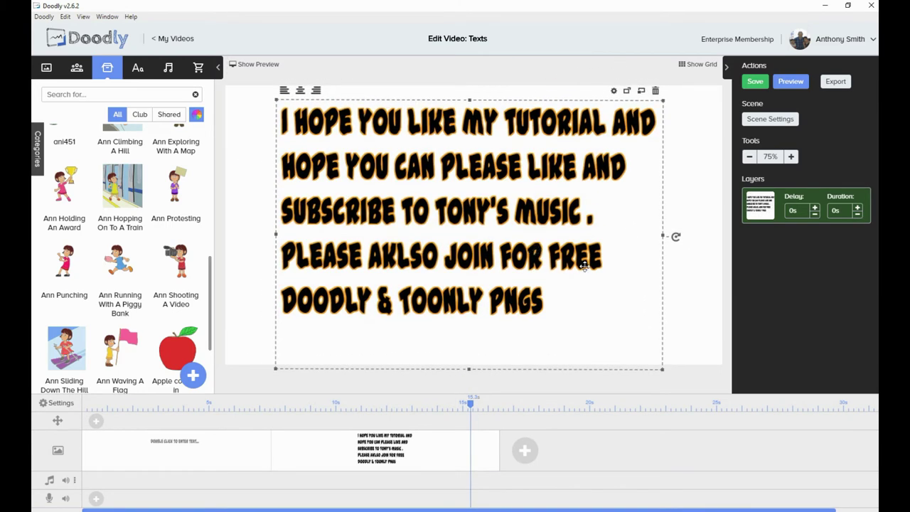
left_click_drag(498, 235, 498, 245)
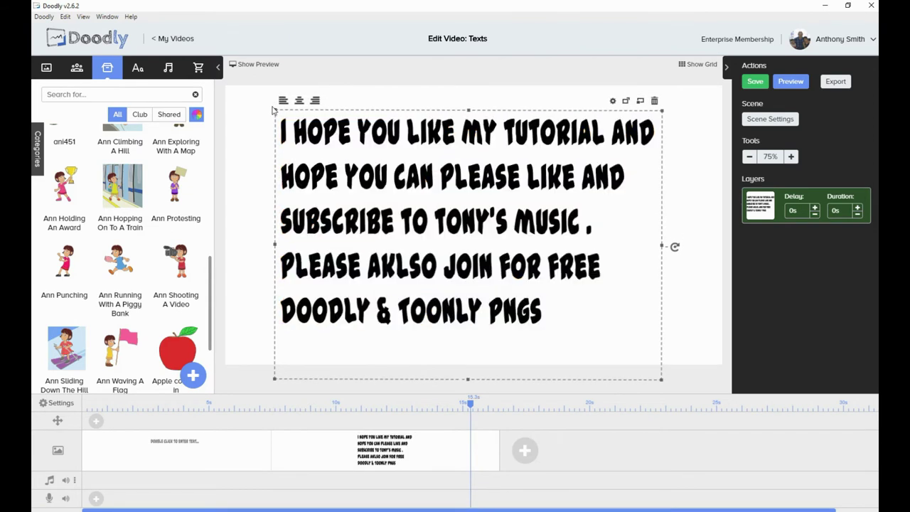
Step: Try right and centre alignment on the wrapped text, and return it to left alignment
left_click(315, 101)
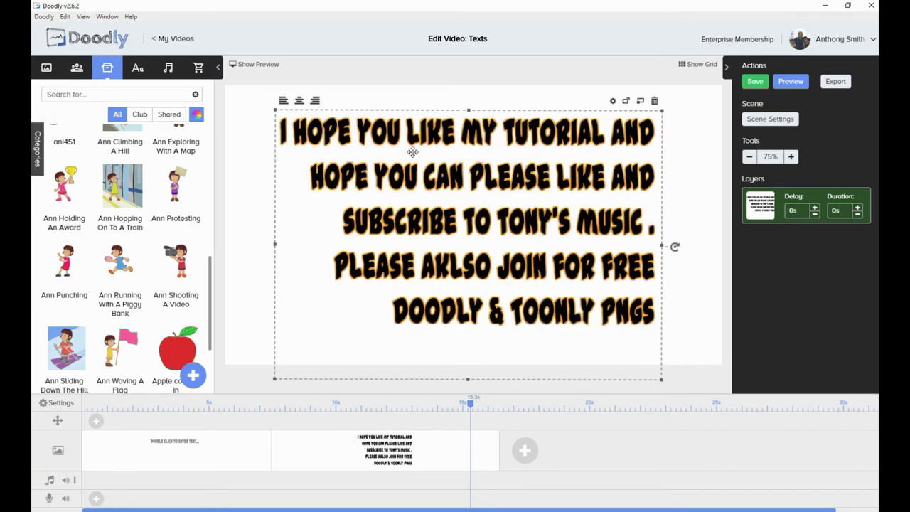
left_click(299, 101)
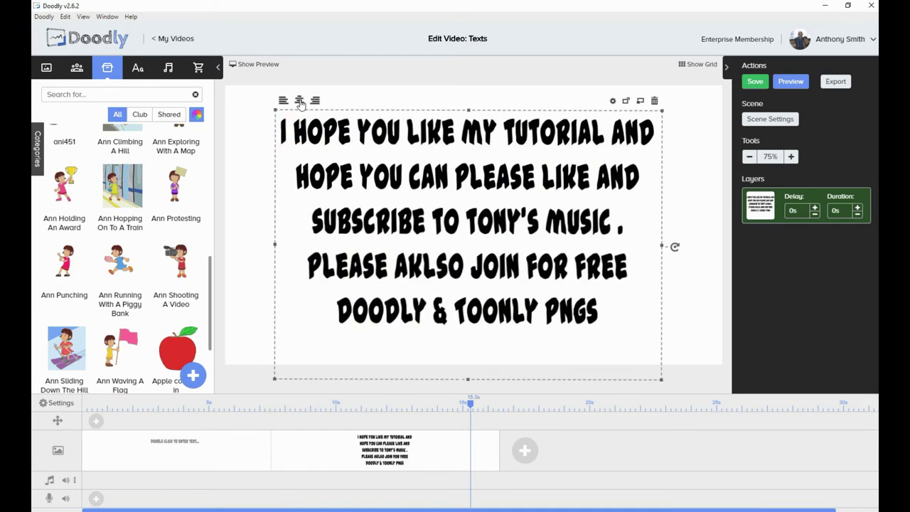
left_click(283, 101)
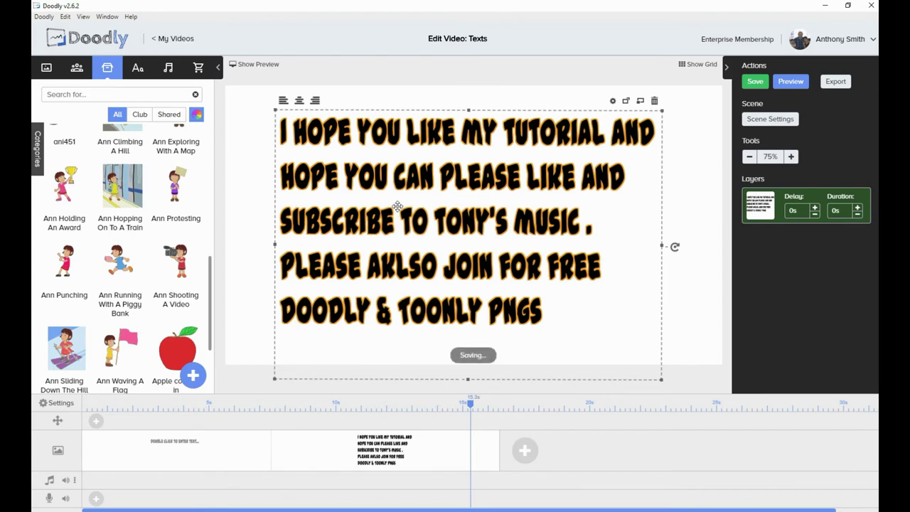
Step: Open the wrapped text for editing and colour only the channel name yellow (F8E71C)
double_click(447, 190)
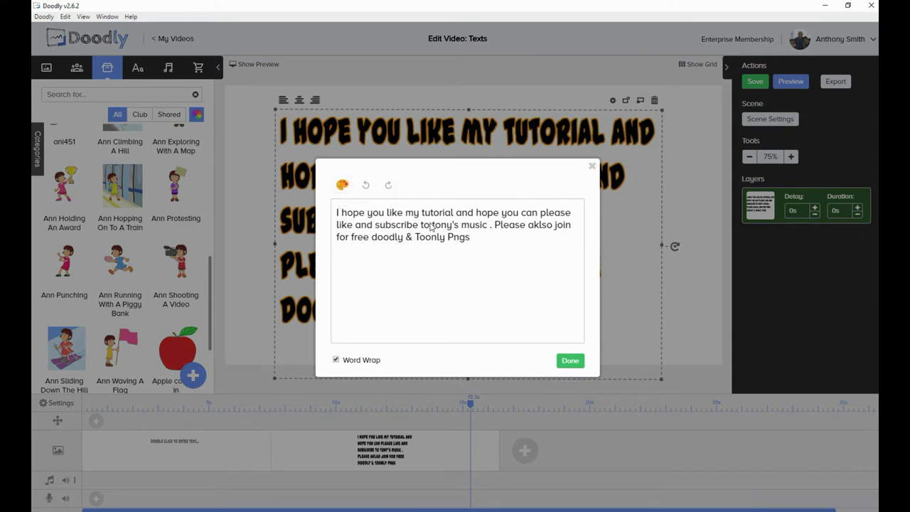
left_click_drag(430, 226, 493, 225)
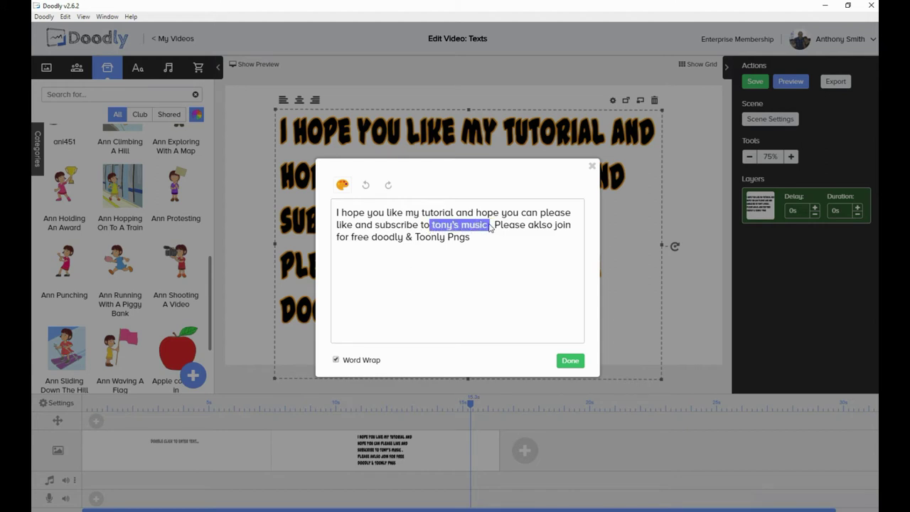
left_click(342, 186)
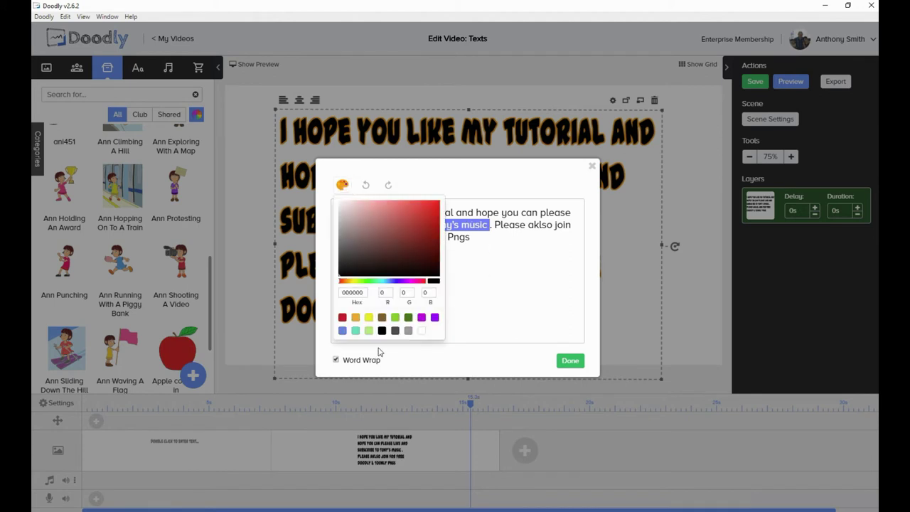
left_click(368, 317)
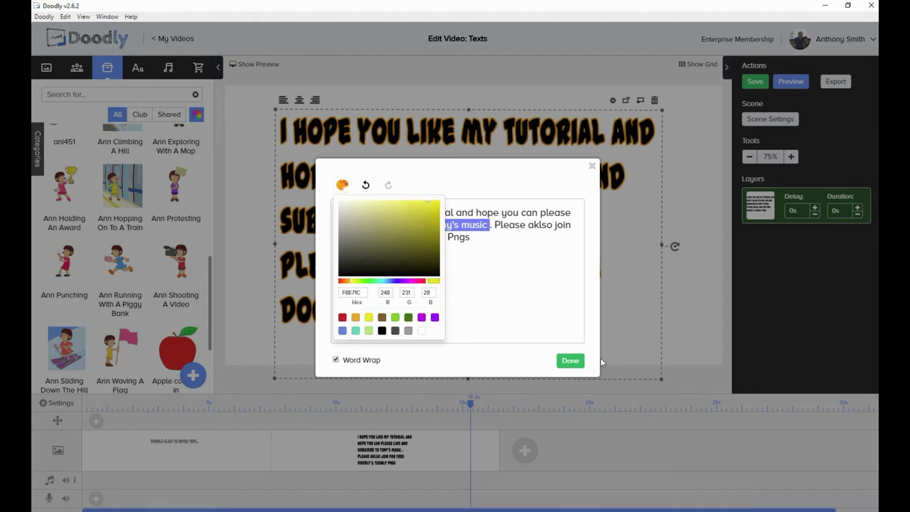
left_click(570, 361)
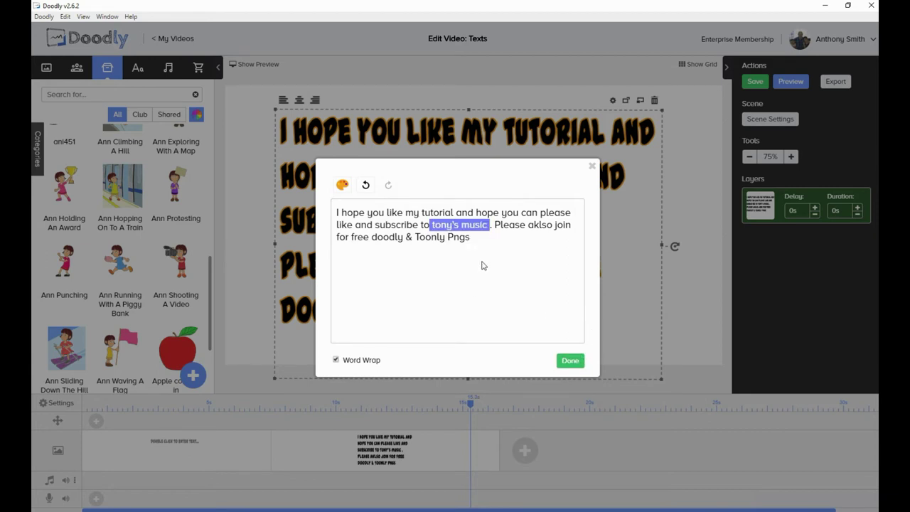
Step: Colour the words "doodly & Toonly Pngs" light green
left_click_drag(370, 240, 469, 243)
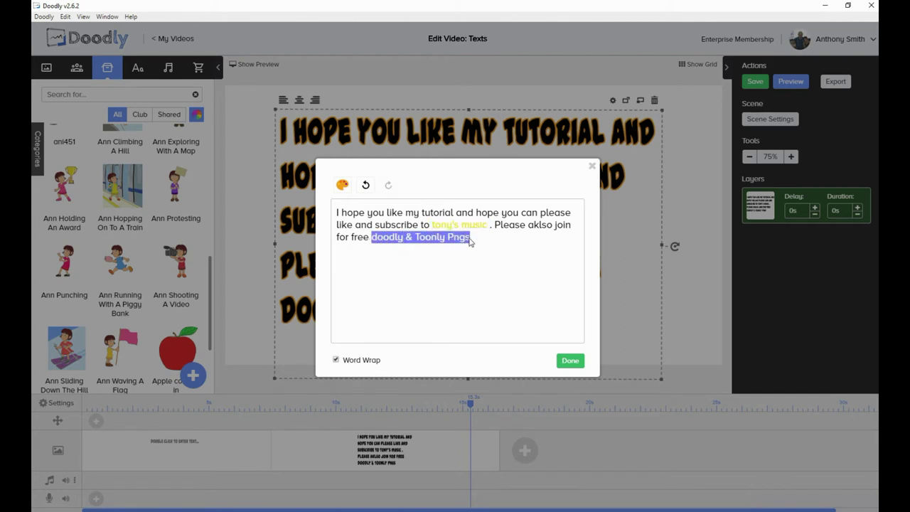
left_click(341, 184)
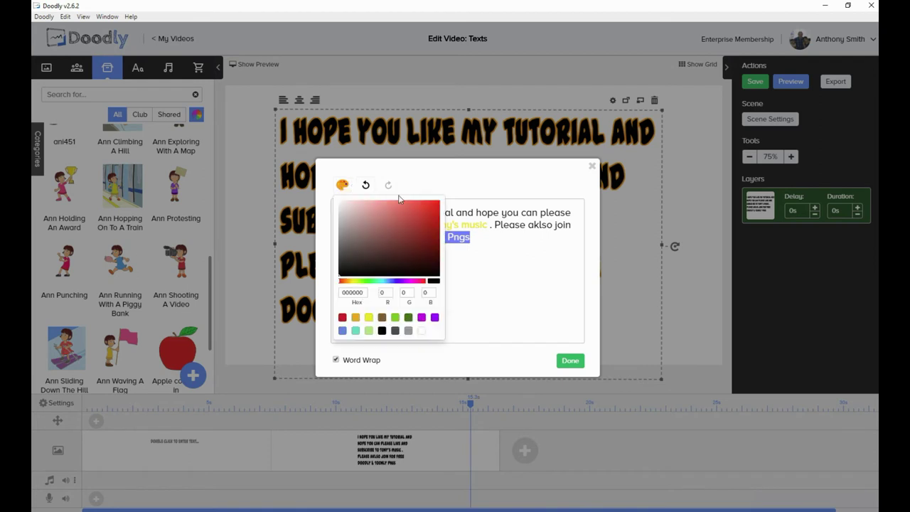
left_click(395, 318)
left_click(574, 364)
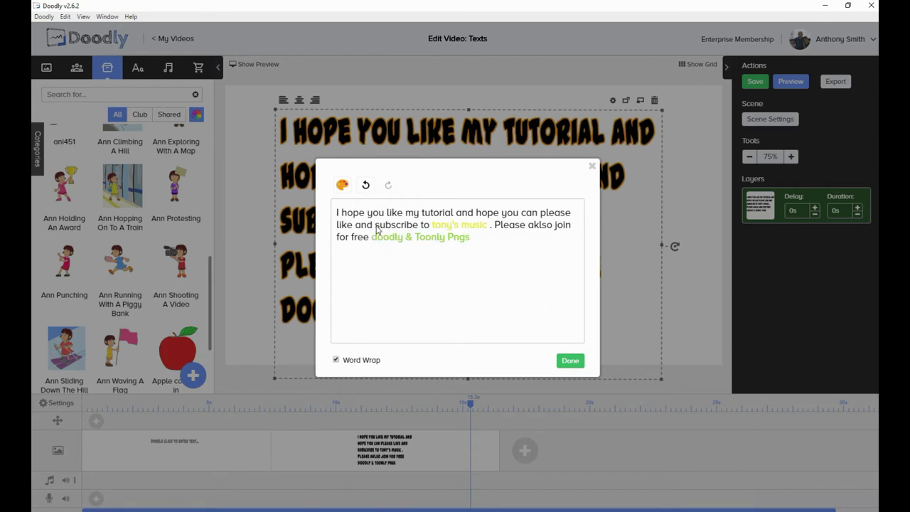
Step: Recolour the entire text blue-purple (2F14BA) and apply the change to the scene
left_click_drag(339, 212, 470, 243)
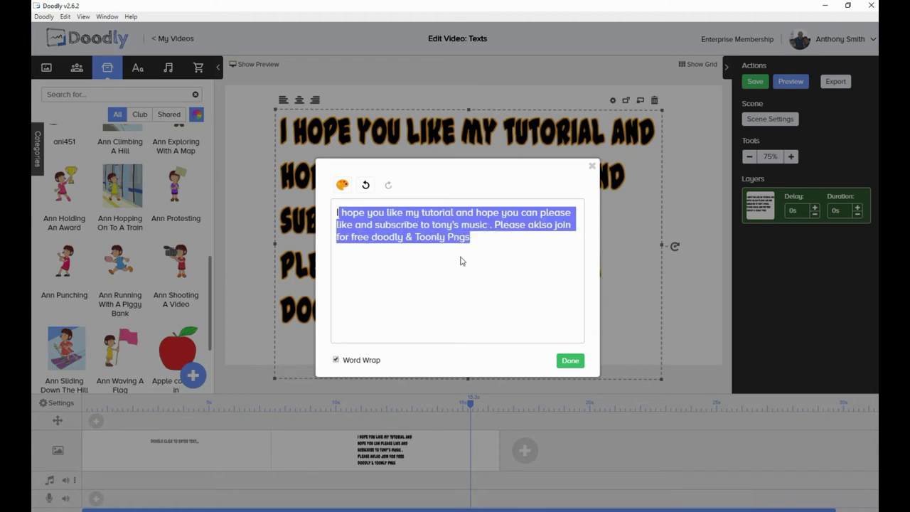
left_click(337, 213)
key("ctrl+a")
left_click_drag(473, 239, 338, 211)
left_click(342, 185)
left_click(428, 220)
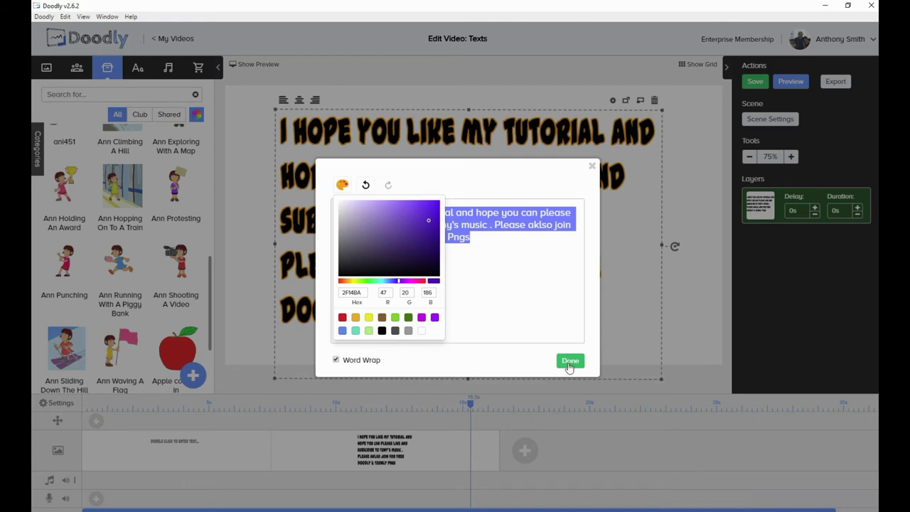
left_click(548, 335)
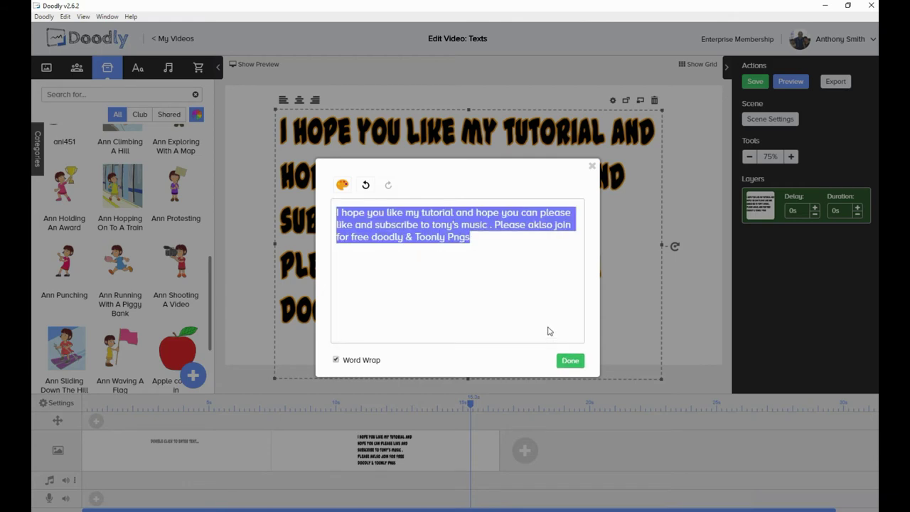
left_click(570, 361)
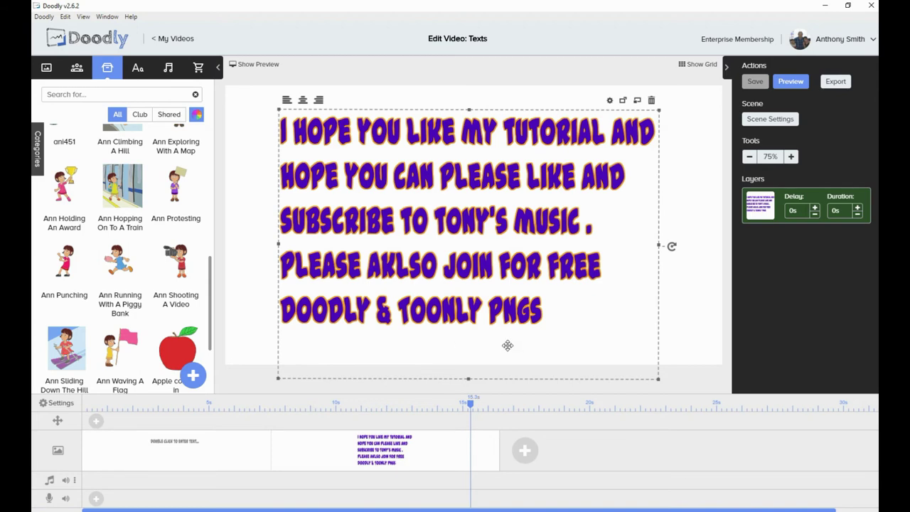
Step: Turn on Invert in the text's asset settings and apply it
left_click(609, 101)
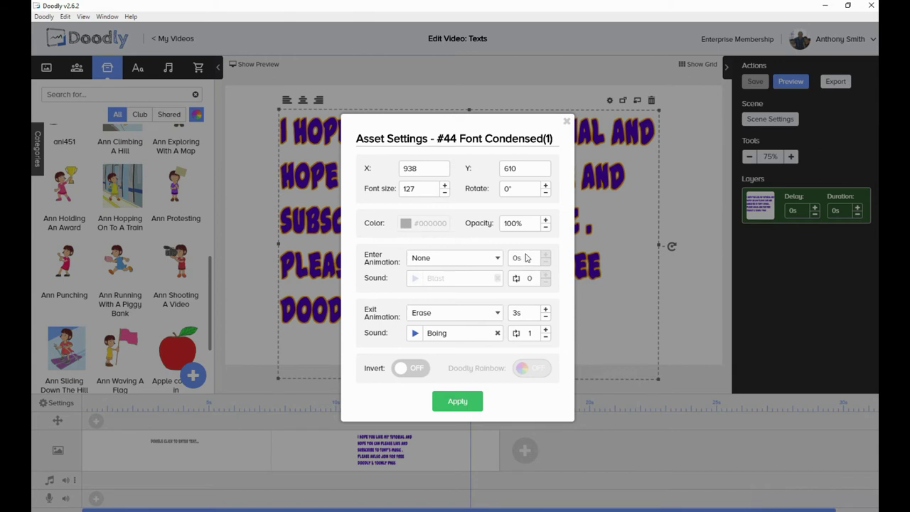
left_click(400, 371)
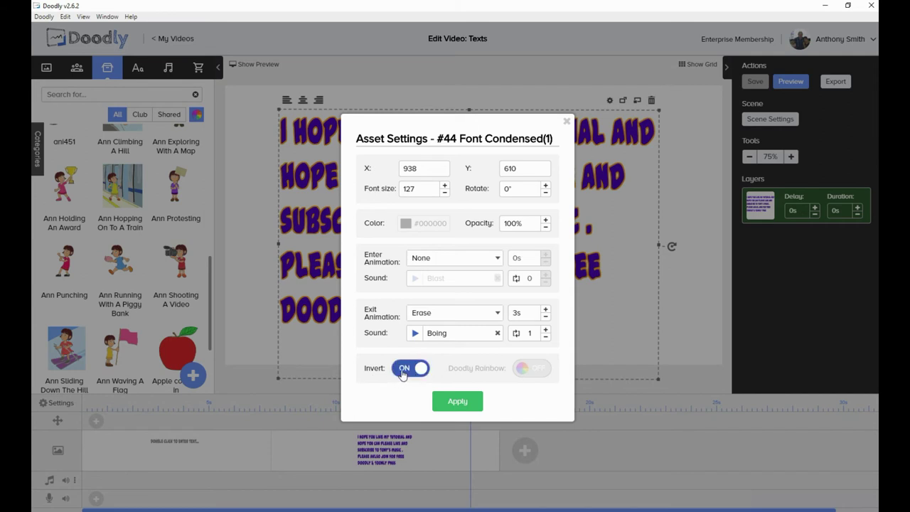
left_click(458, 401)
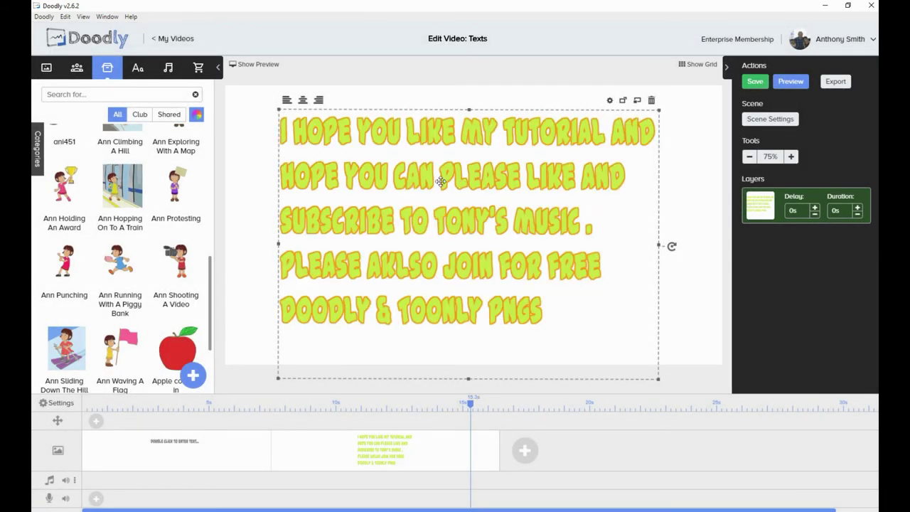
Step: Turn Invert back off in the text's asset settings and apply the change
left_click(609, 101)
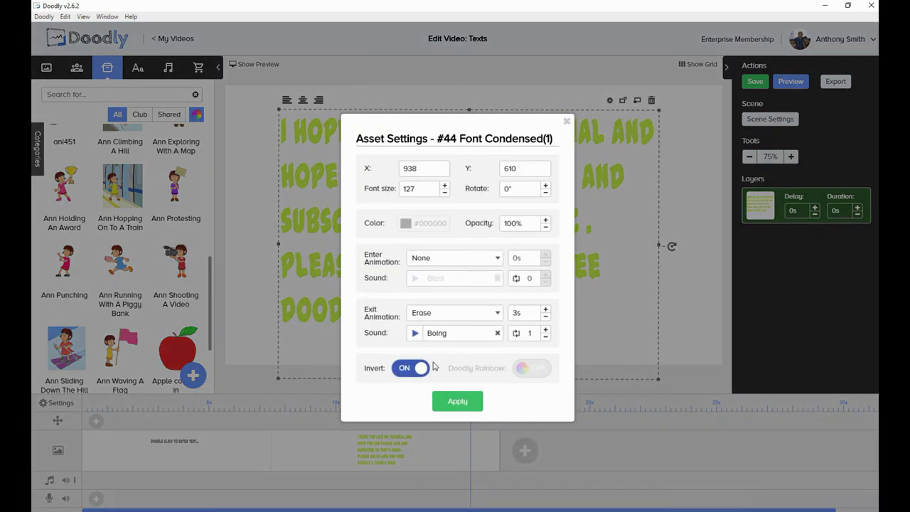
left_click(419, 369)
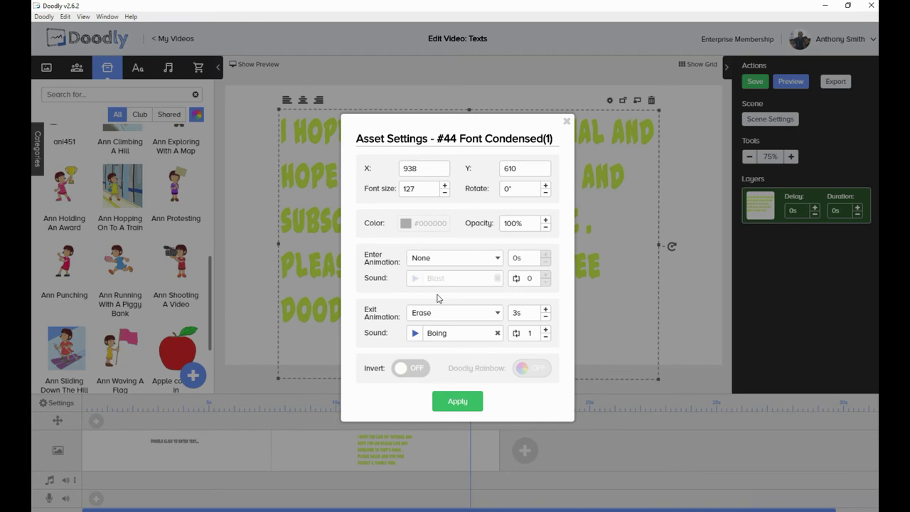
left_click(466, 404)
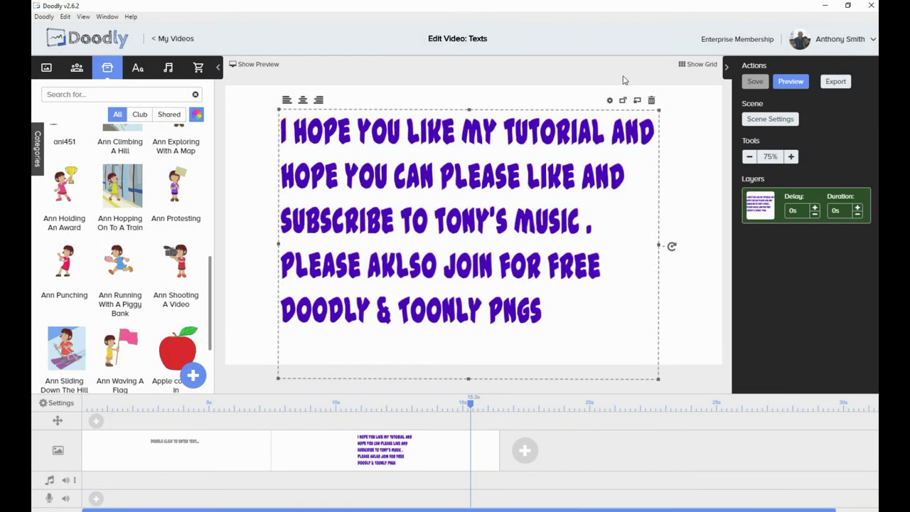